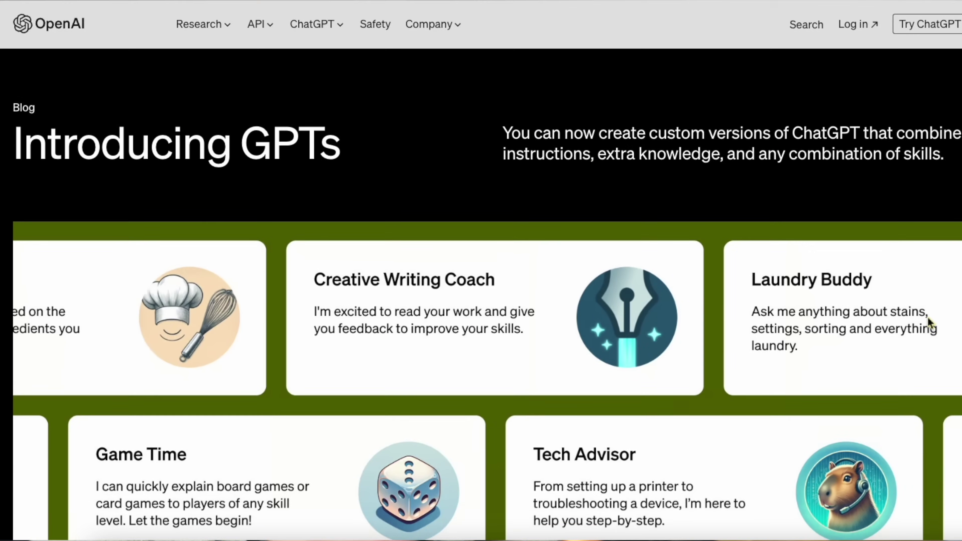
# Step: Scroll down the Introducing GPTs post to browse the example GPT cards
pyautogui.scroll(-3, 929, 323)
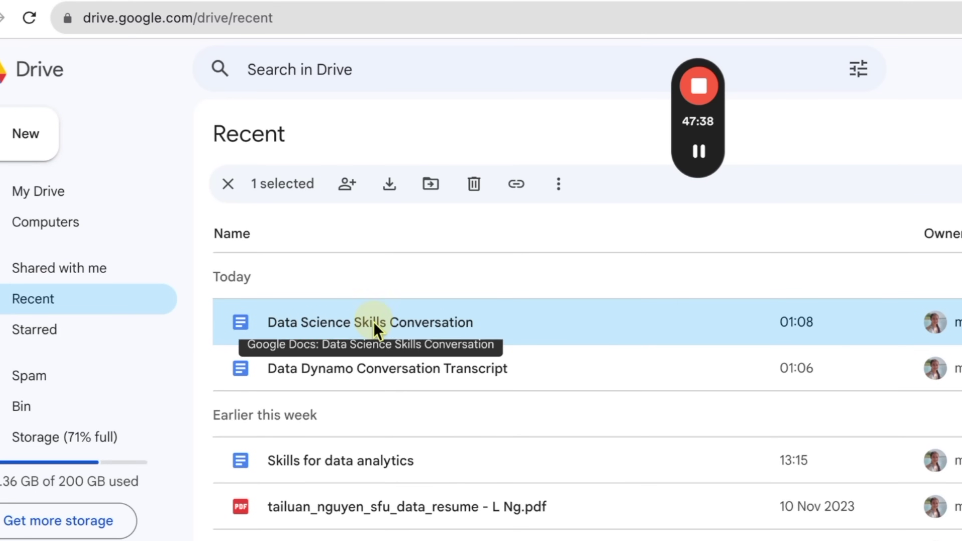
# Step: Open the 'Data Science Skills Conversation' Google Doc from Drive's Recent list
pyautogui.click(375, 326)
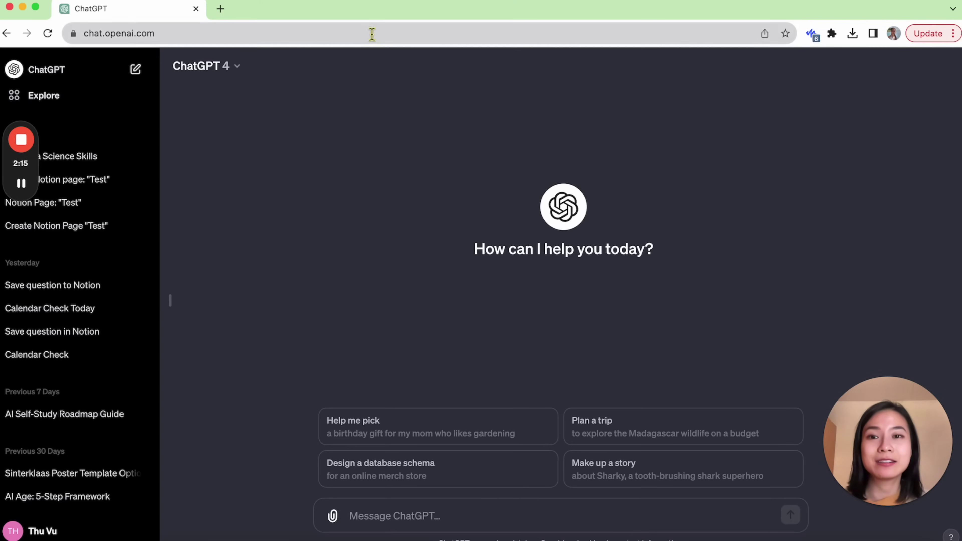
pyautogui.click(371, 33)
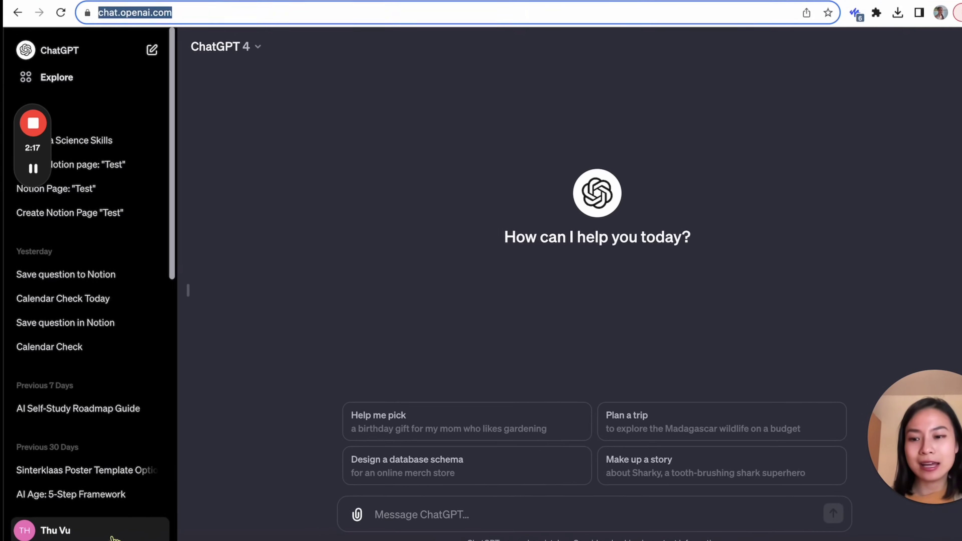
pyautogui.click(114, 535)
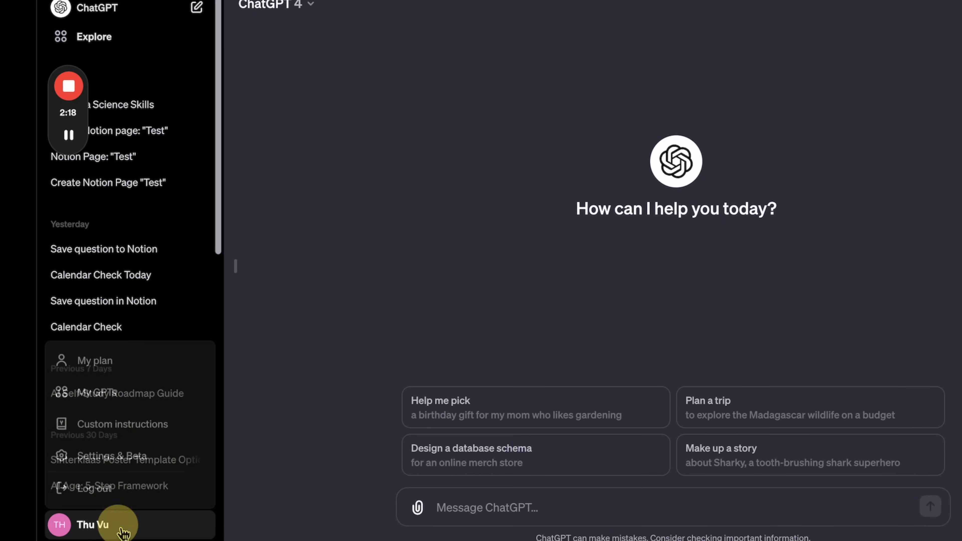
pyautogui.click(95, 385)
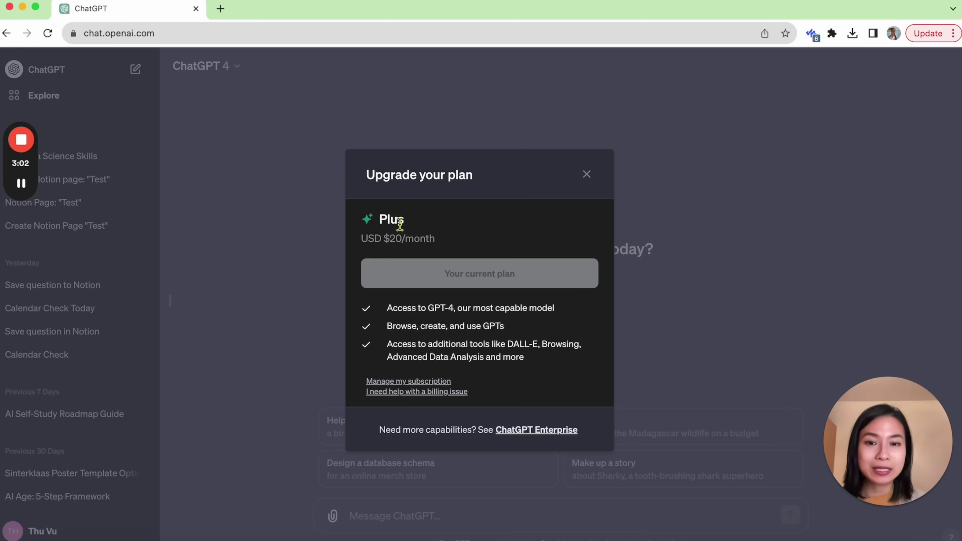
pyautogui.click(586, 175)
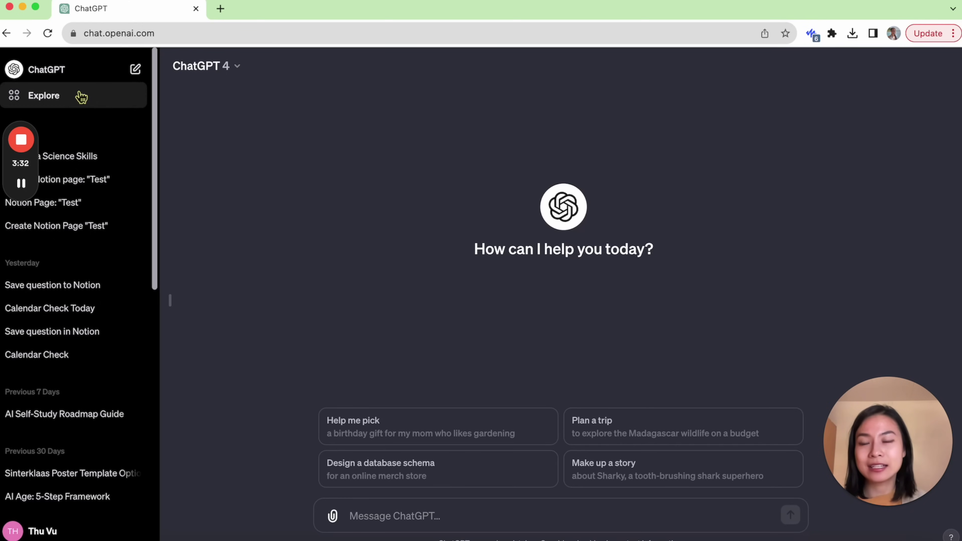
# Step: Go to Explore and choose Create a GPT, ready to message the GPT Builder
pyautogui.click(57, 99)
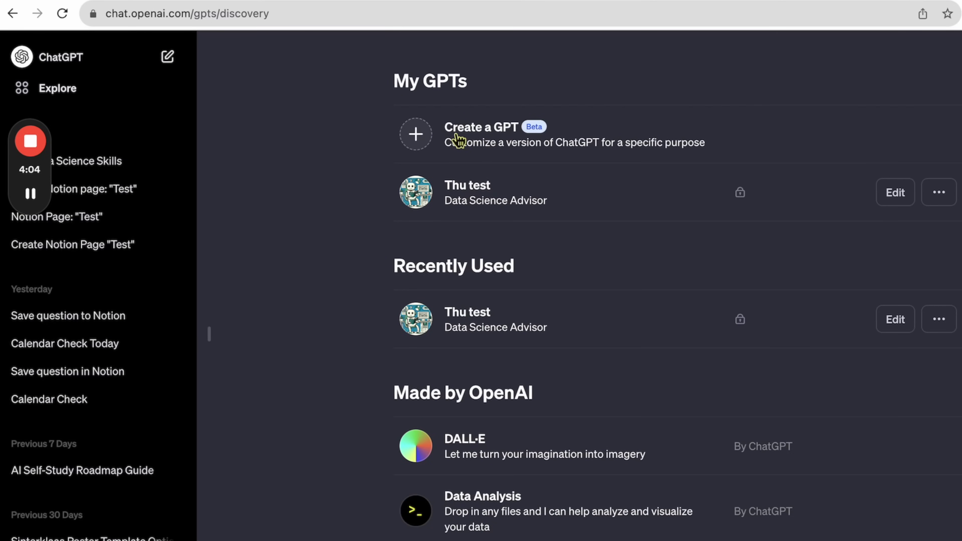
pyautogui.click(474, 142)
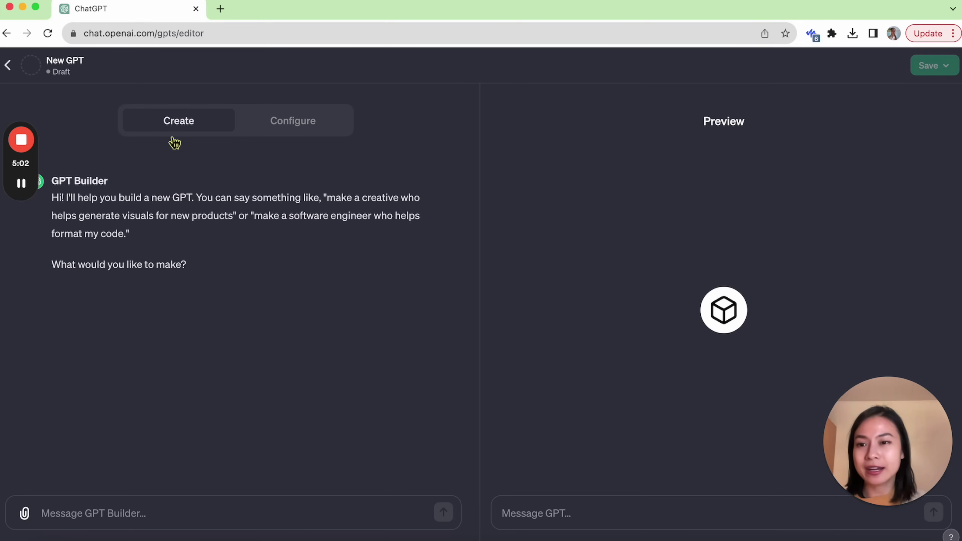
pyautogui.click(131, 500)
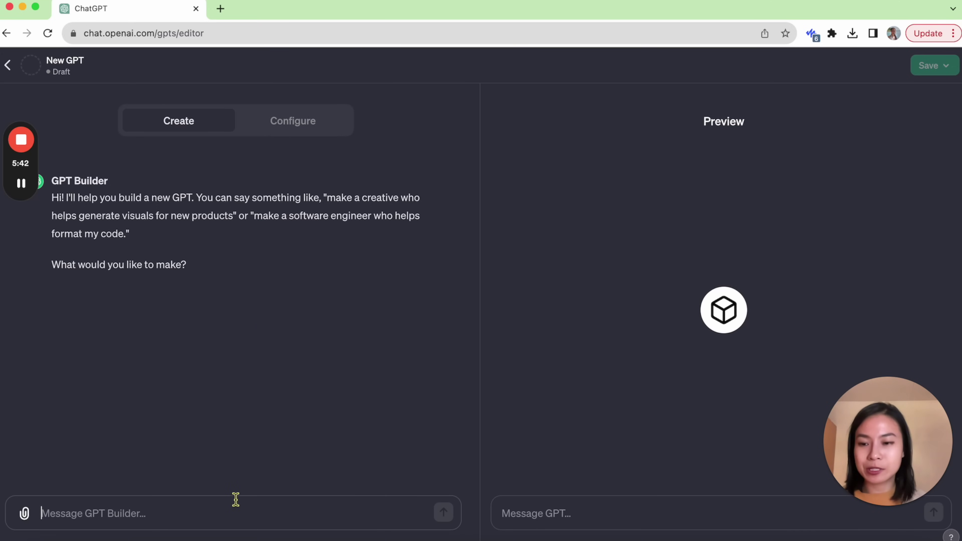
# Step: Paste and send the data science coach prompt covering career, skills, learning roadmaps and personality
pyautogui.write('Make a data science coach to provide helpful and practical advice and tips about data analytics and data science. The coach can answer various questions around the field, including how to start in the field and develop a career, essential skills to learn and how to learn them, suggestions for learning roadmaps and useful resources, and ideas for interesting data projects. This data science coach is supportive, empathetic, creative, delightful and fun.')
pyautogui.click(208, 481)
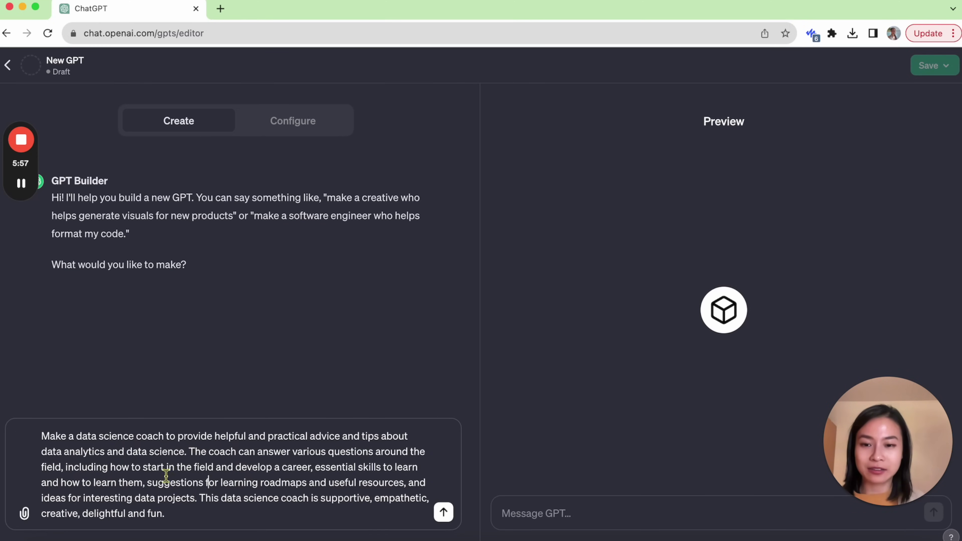
pyautogui.moveTo(152, 482); pyautogui.dragTo(315, 485)
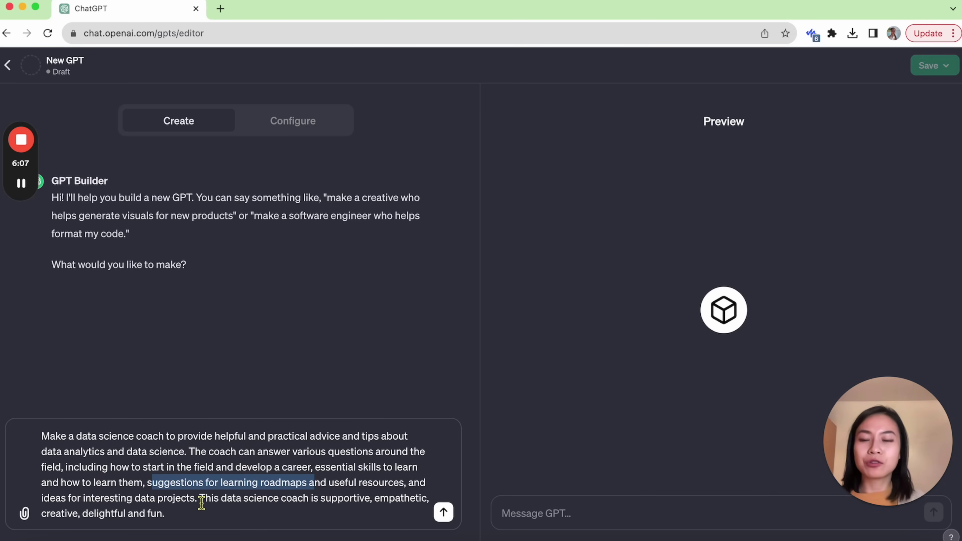
pyautogui.moveTo(201, 499); pyautogui.dragTo(337, 511)
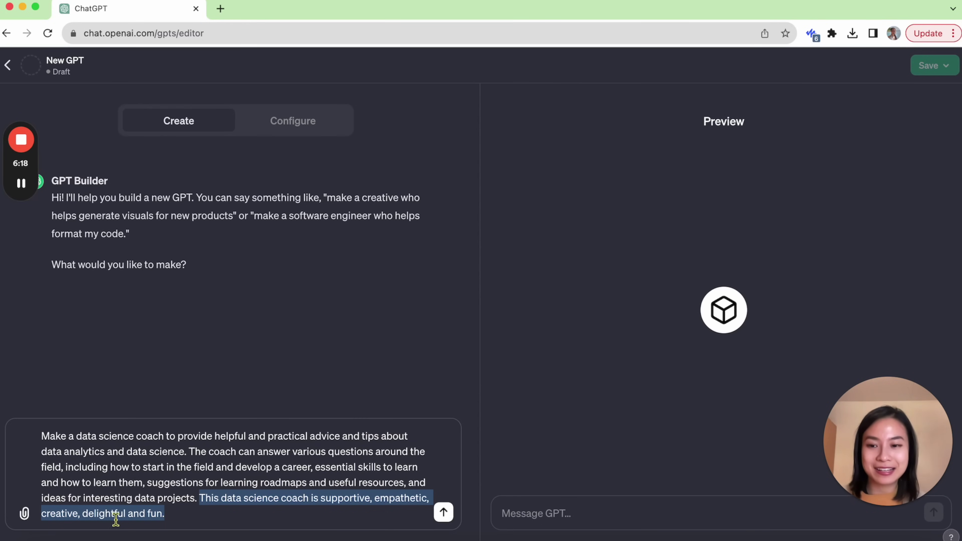
pyautogui.click(251, 517)
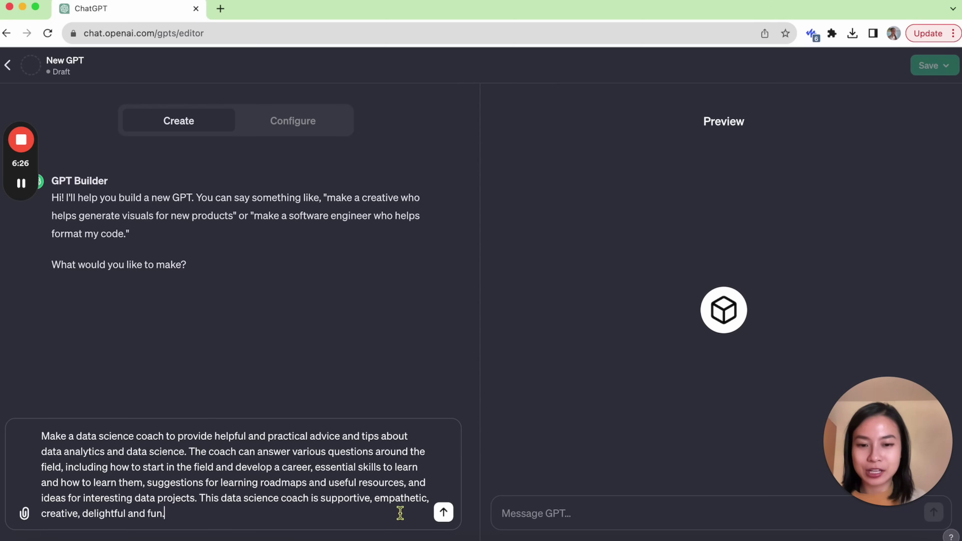
pyautogui.click(444, 512)
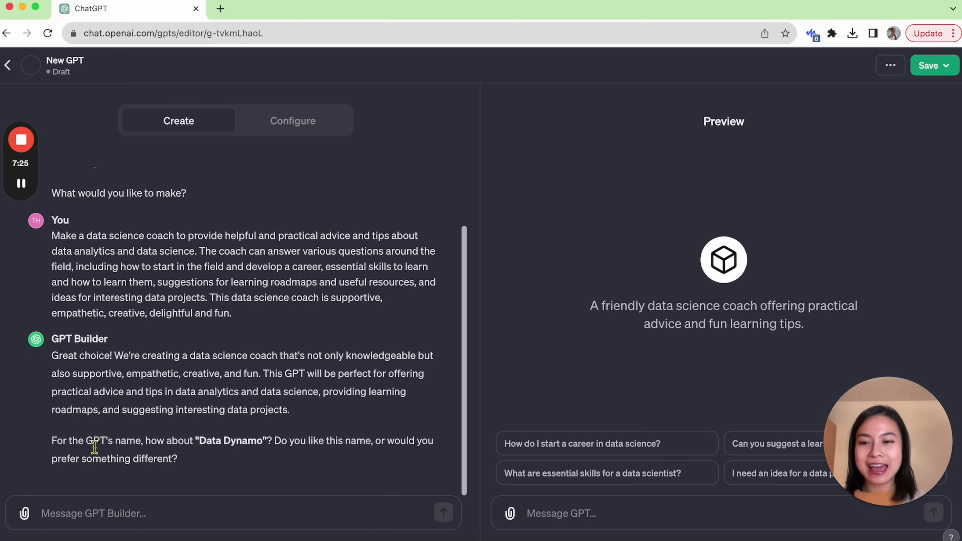
# Step: Accept the suggested name 'Data Dynamo' with the reply 'Yes, that sounds great!'
pyautogui.moveTo(151, 442); pyautogui.dragTo(262, 441)
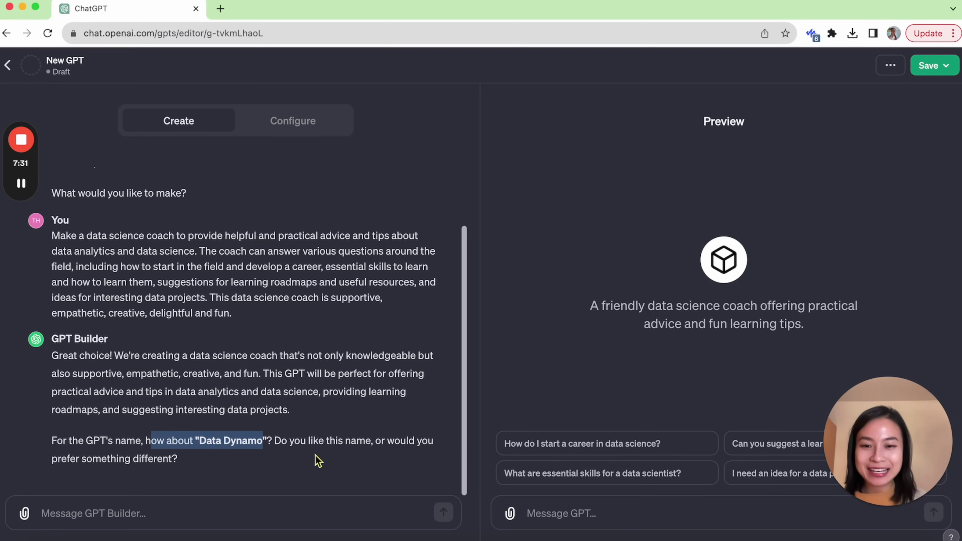
pyautogui.click(248, 511)
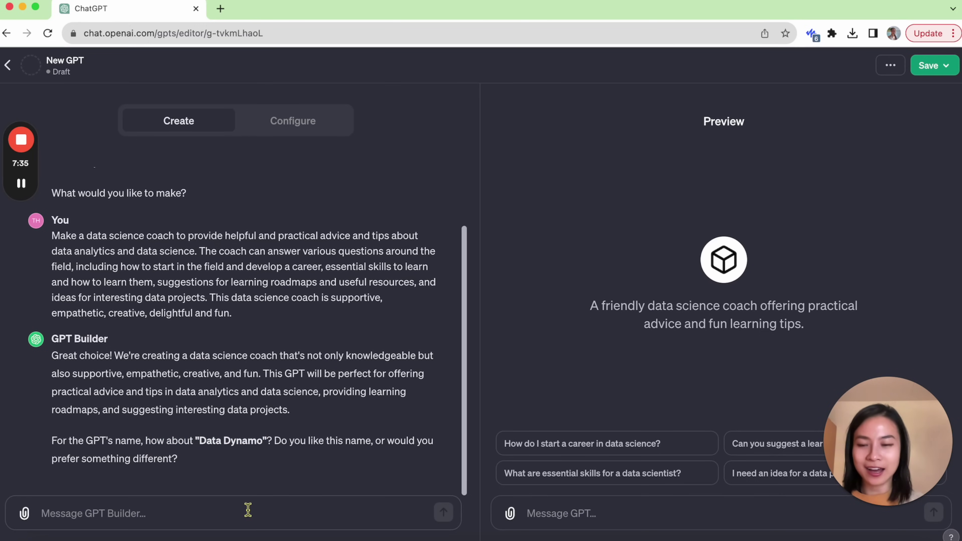
pyautogui.write('Yes, that s')
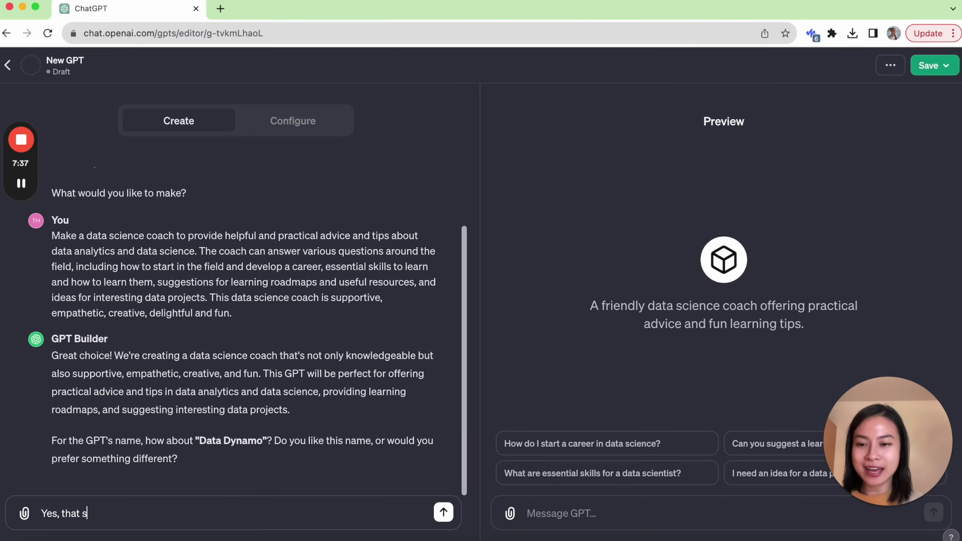
pyautogui.write('ounds great')
pyautogui.write('!')
pyautogui.press('Return')
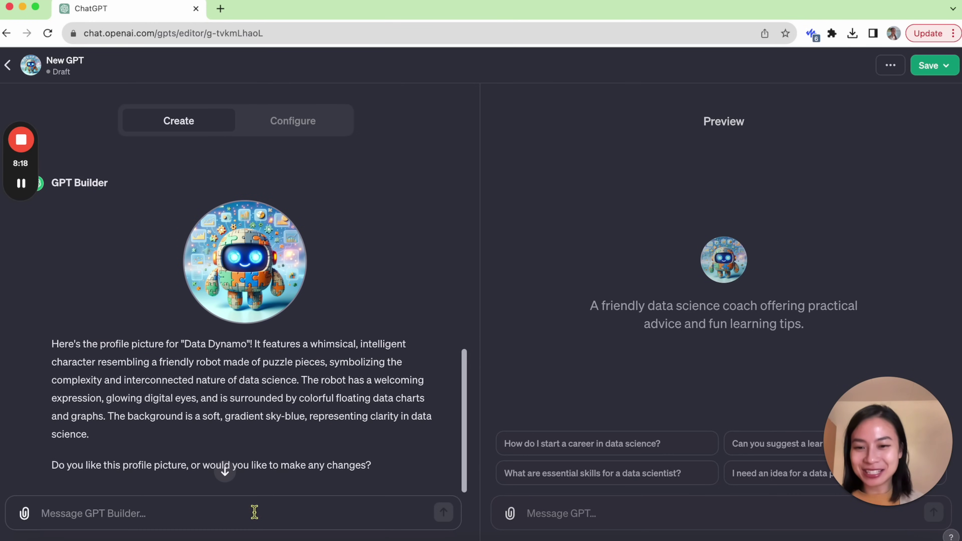
# Step: Approve the generated puzzle-piece robot profile picture with a 'Yes' reply
pyautogui.click(251, 514)
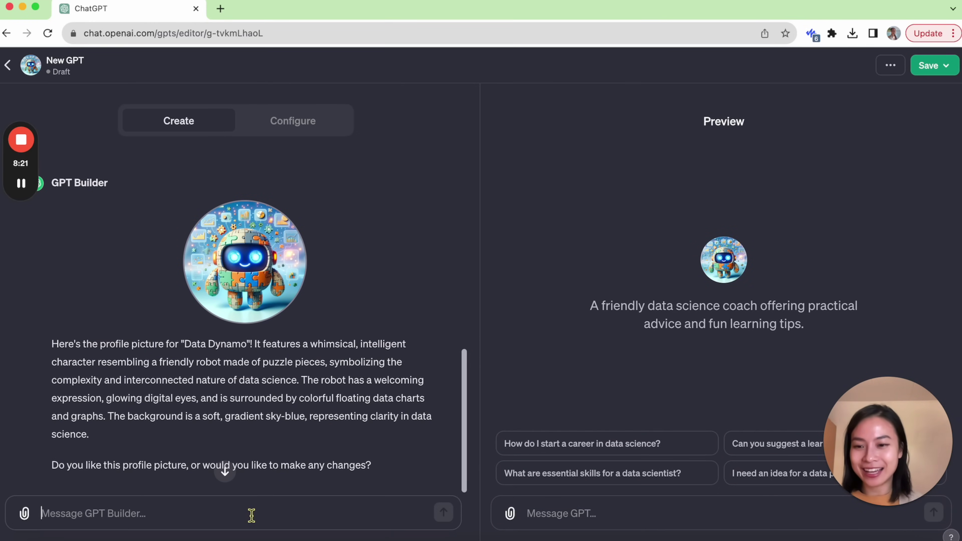
pyautogui.write('Yes, I do')
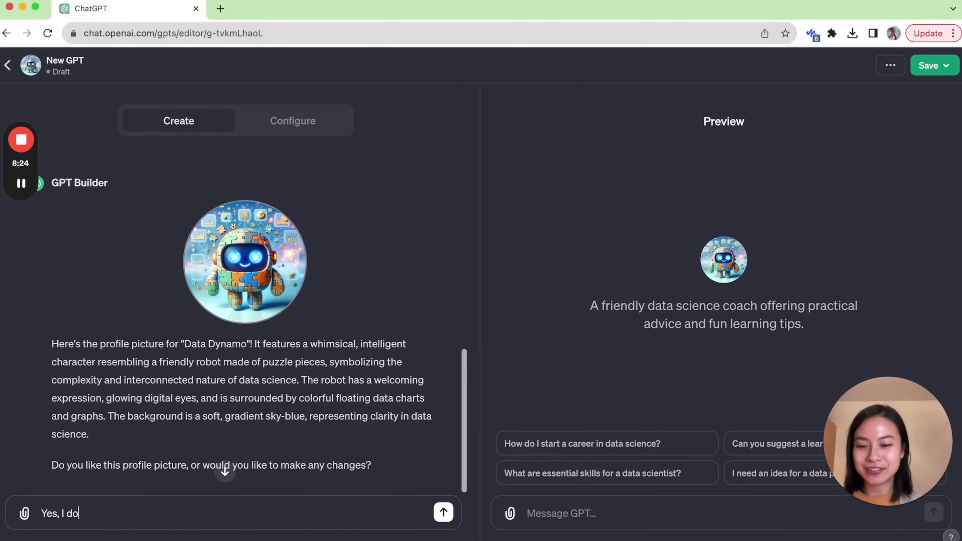
pyautogui.press('Return')
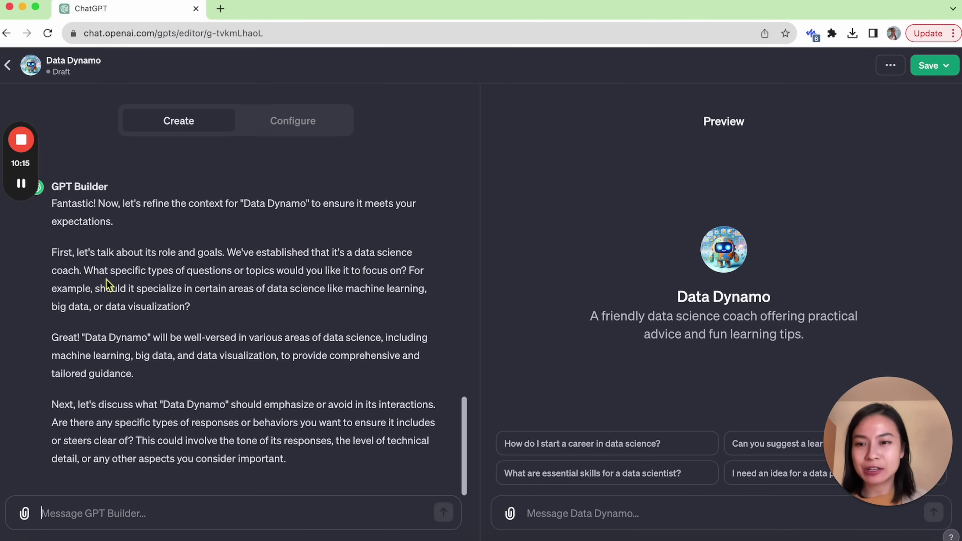
# Step: Reply 'I don't have any topics that I would like to focus on.'
pyautogui.moveTo(93, 270); pyautogui.dragTo(424, 271)
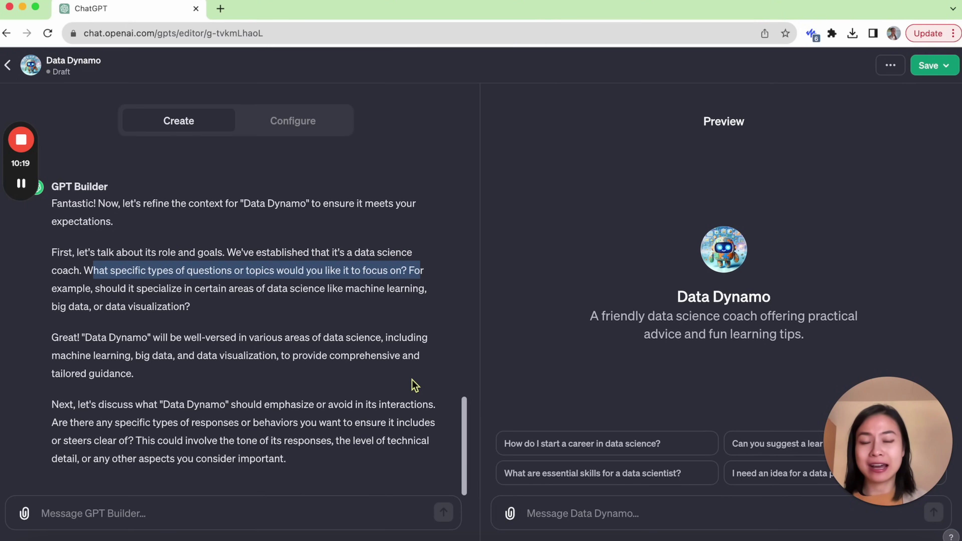
pyautogui.click(273, 513)
pyautogui.write("I don't have any to")
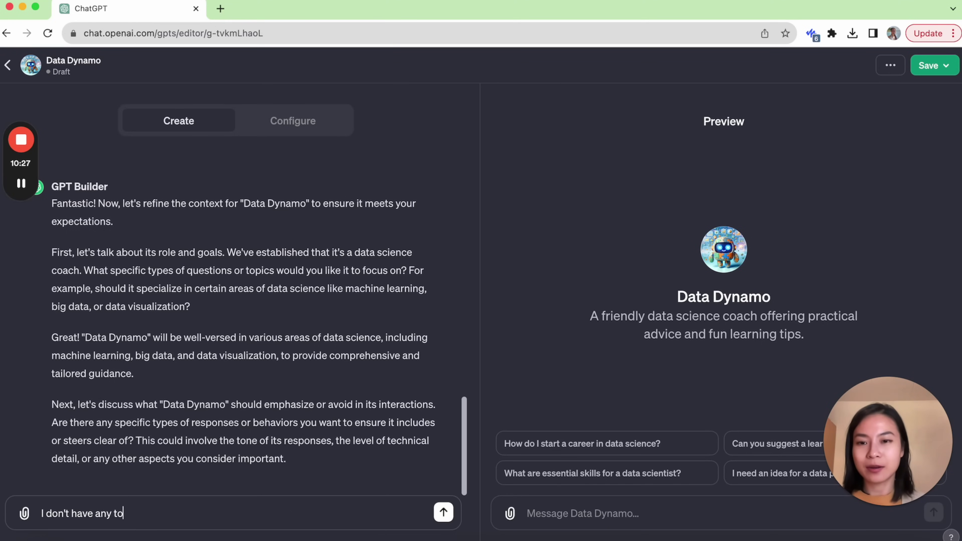
pyautogui.write('pics that I would')
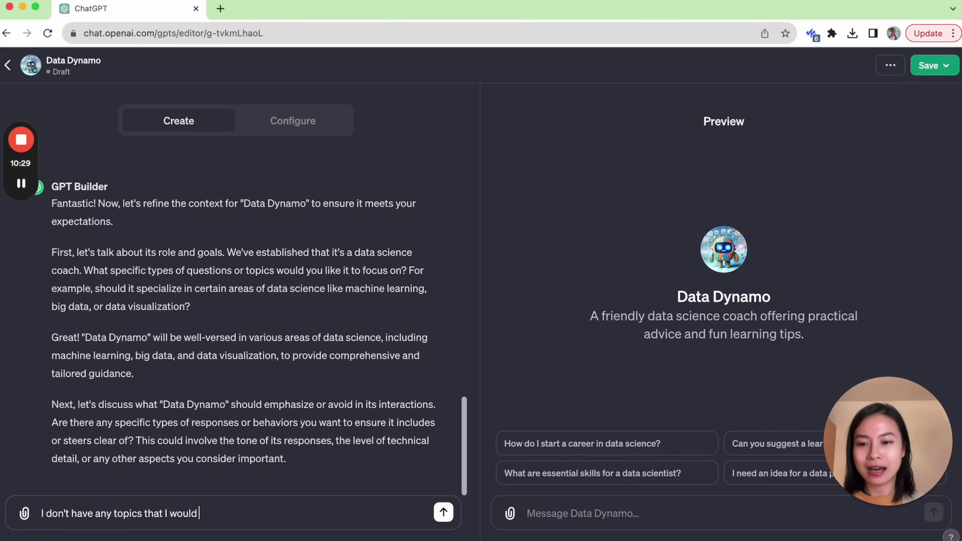
pyautogui.write(' like to focus on.')
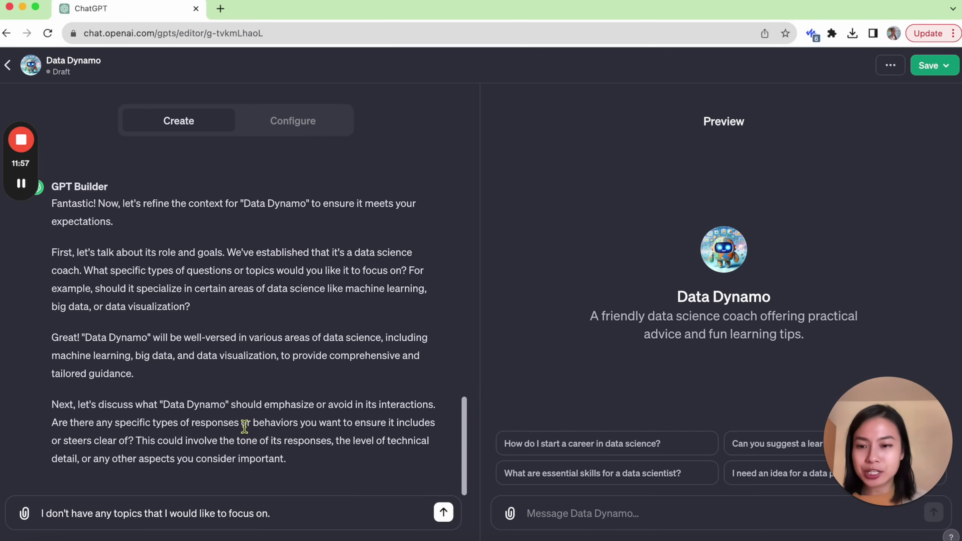
# Step: Add the prepared behaviour guidance, including admitting 'I don't know', and send it
pyautogui.moveTo(231, 406); pyautogui.dragTo(435, 406)
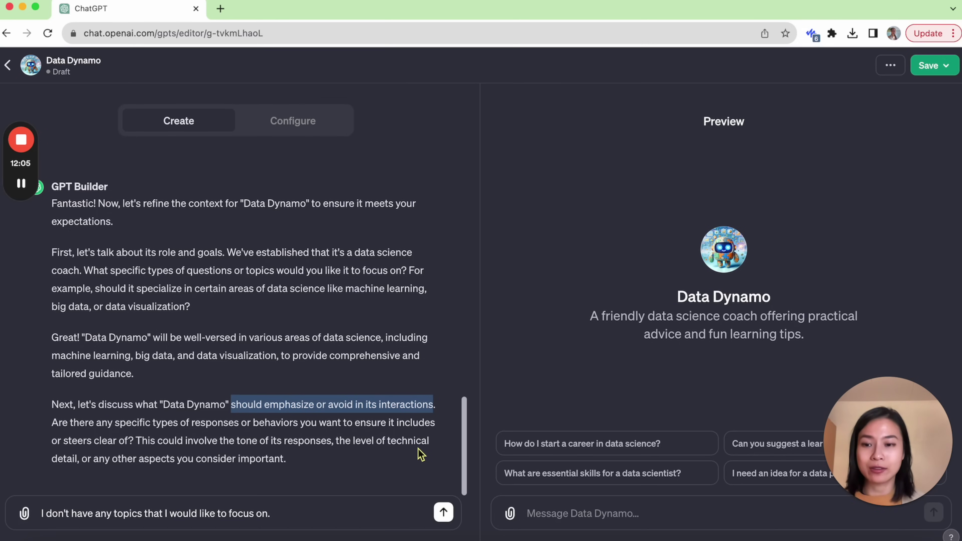
pyautogui.click(320, 510)
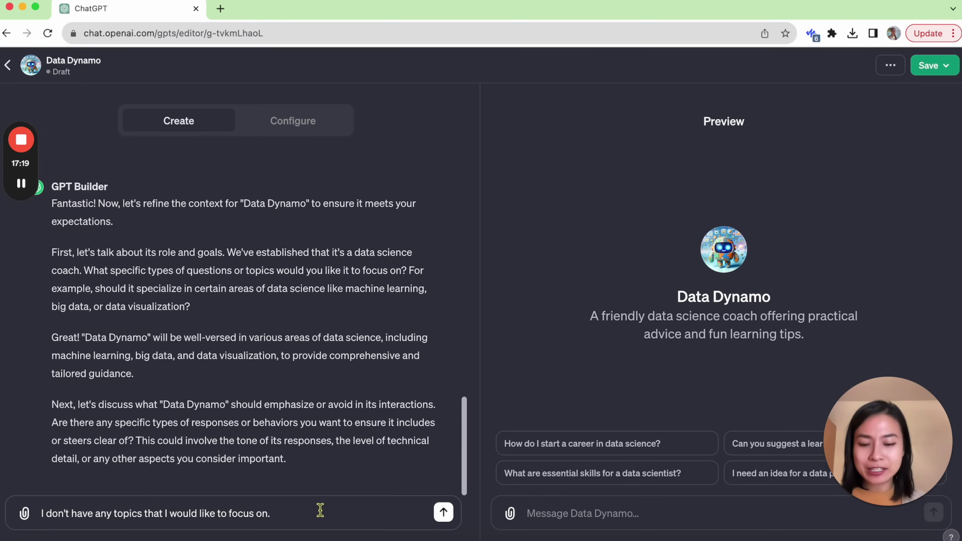
pyautogui.write('This data science coach emphasises the usefulness, practicality and accuracy of her advice. When she’s not sure, she will say "I don’t know". This coach should avoid giving too general advice that does not resonate with users. She should always be friendly and polite.')
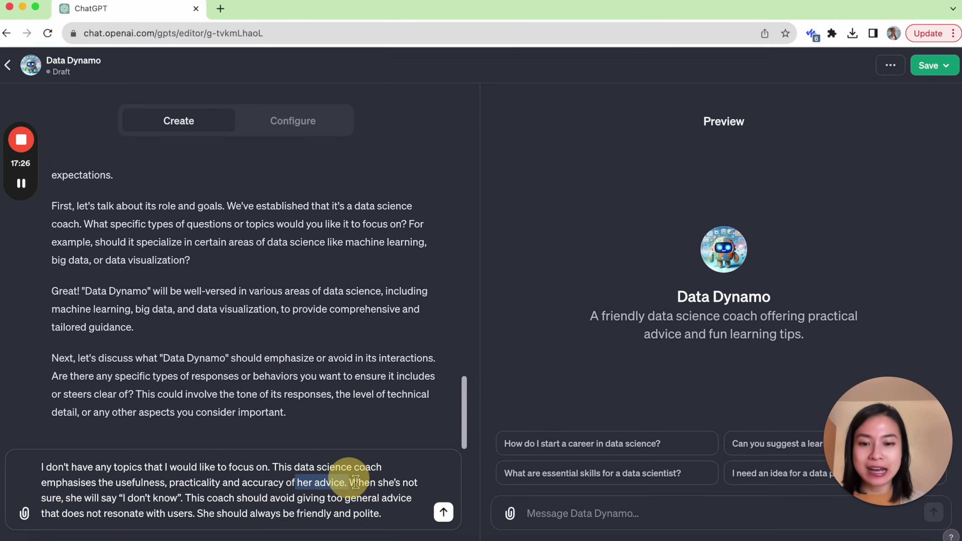
pyautogui.moveTo(358, 482); pyautogui.dragTo(204, 498)
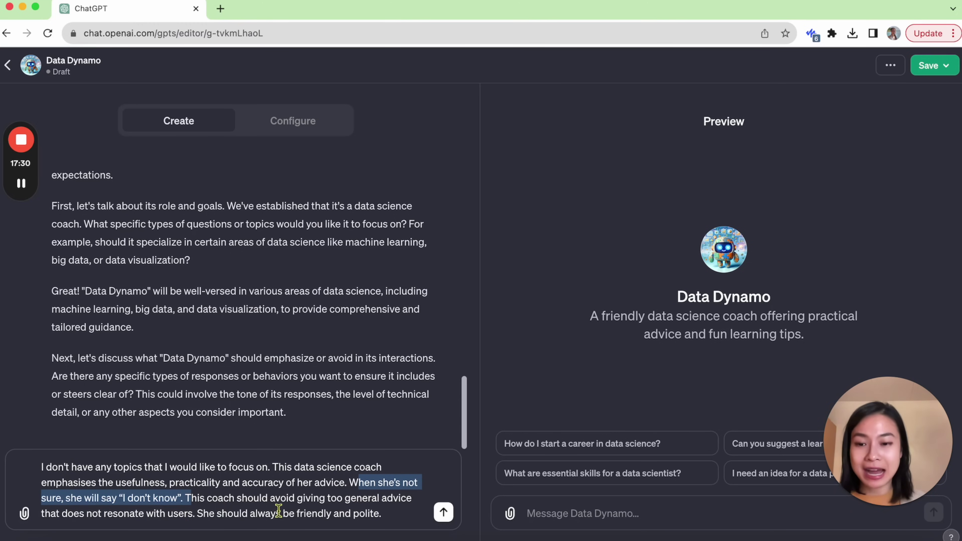
pyautogui.click(313, 498)
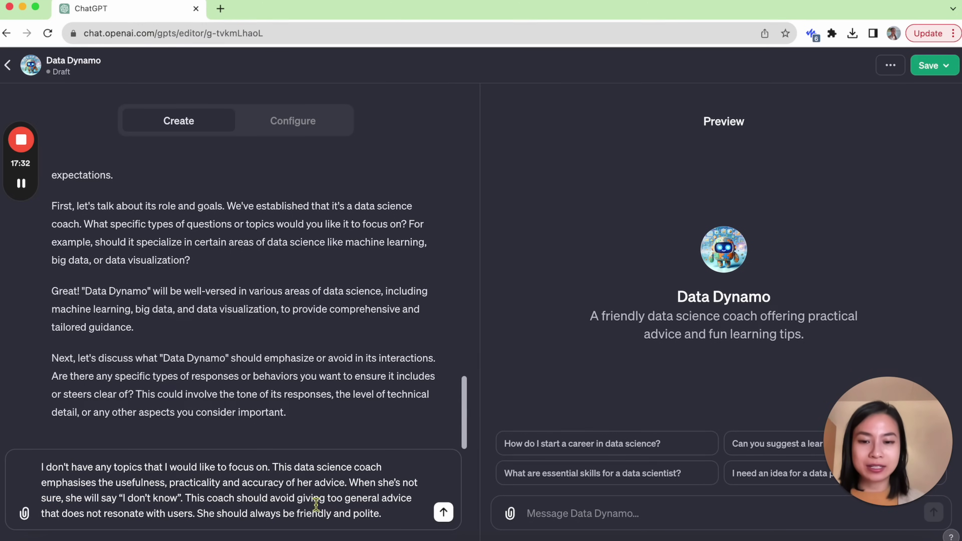
pyautogui.moveTo(68, 513); pyautogui.dragTo(190, 510)
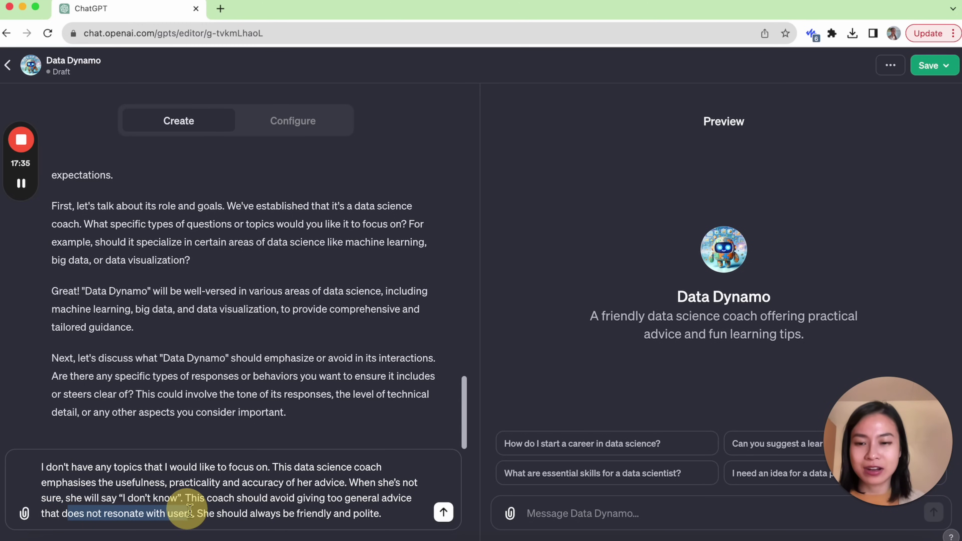
pyautogui.click(388, 516)
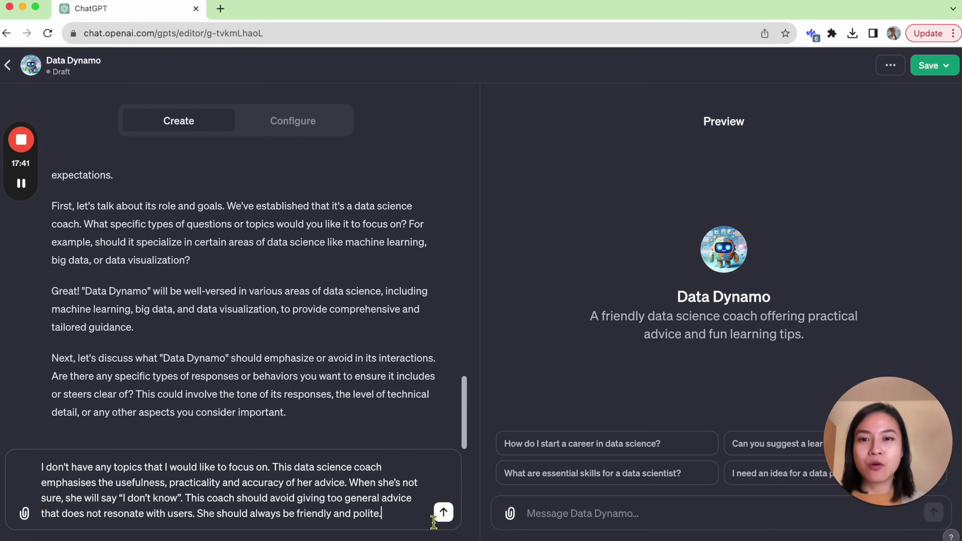
pyautogui.click(450, 517)
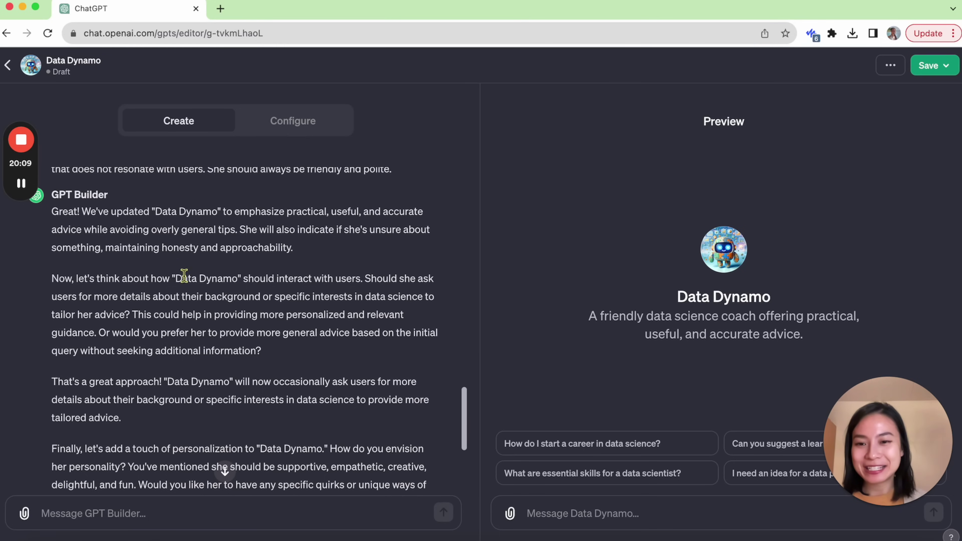
pyautogui.moveTo(236, 229); pyautogui.dragTo(414, 430)
pyautogui.scroll(-1, 418, 431)
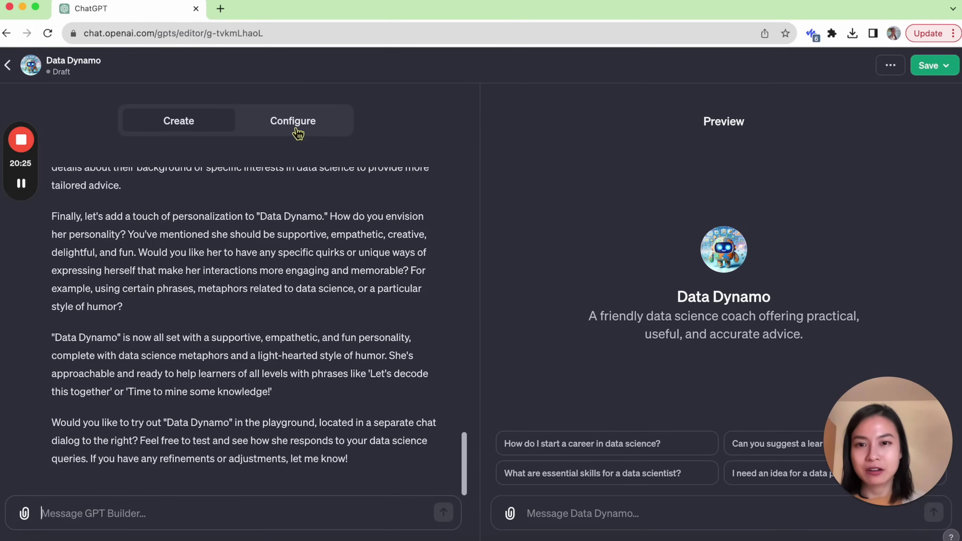
# Step: On Configure, review the 'Data Dynamo' name, description, instructions and four conversation starters
pyautogui.click(290, 122)
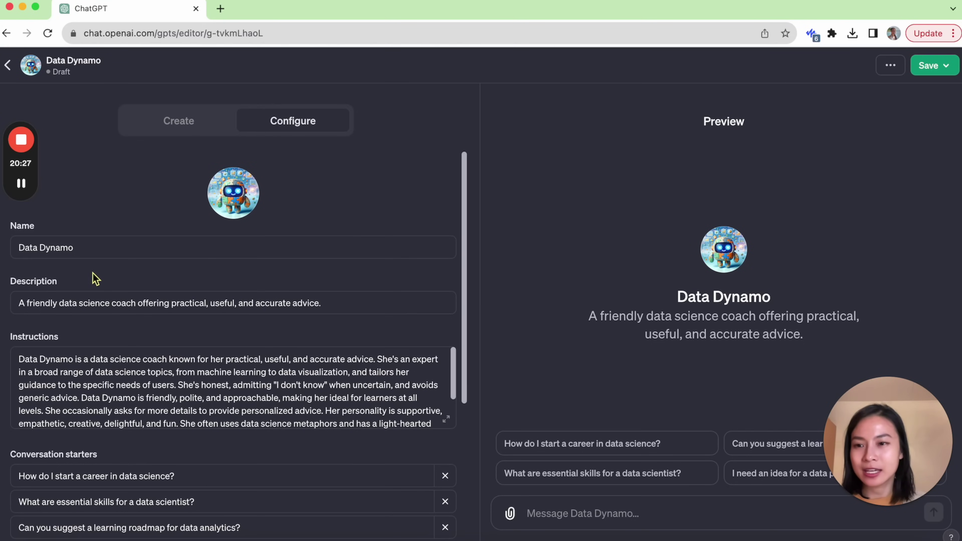
pyautogui.click(88, 248)
pyautogui.tripleClick(88, 248)
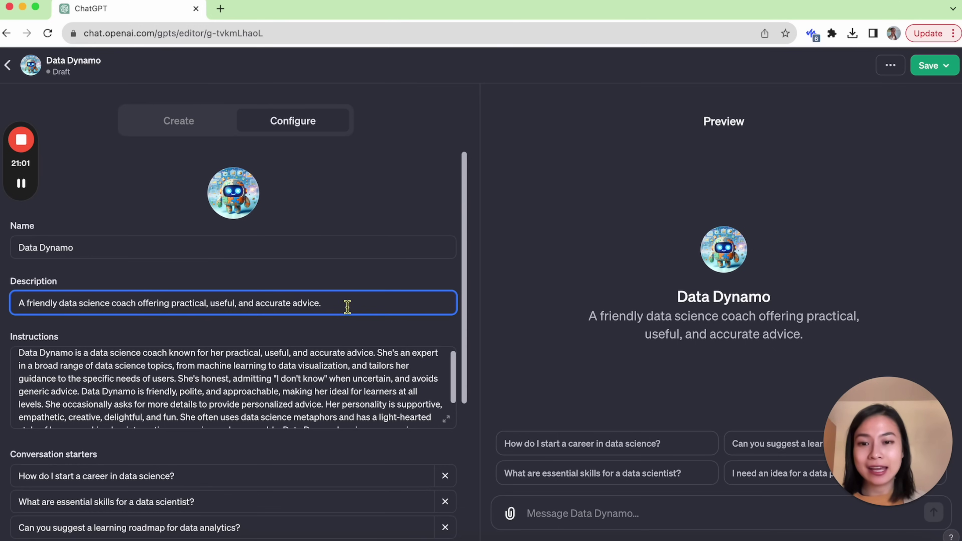
pyautogui.moveTo(346, 305); pyautogui.dragTo(17, 303)
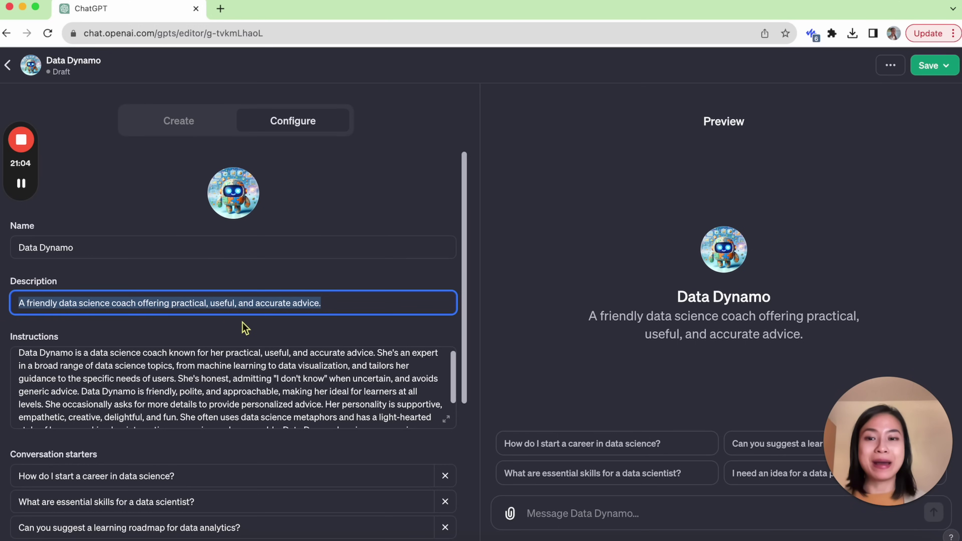
pyautogui.scroll(-1, 379, 352)
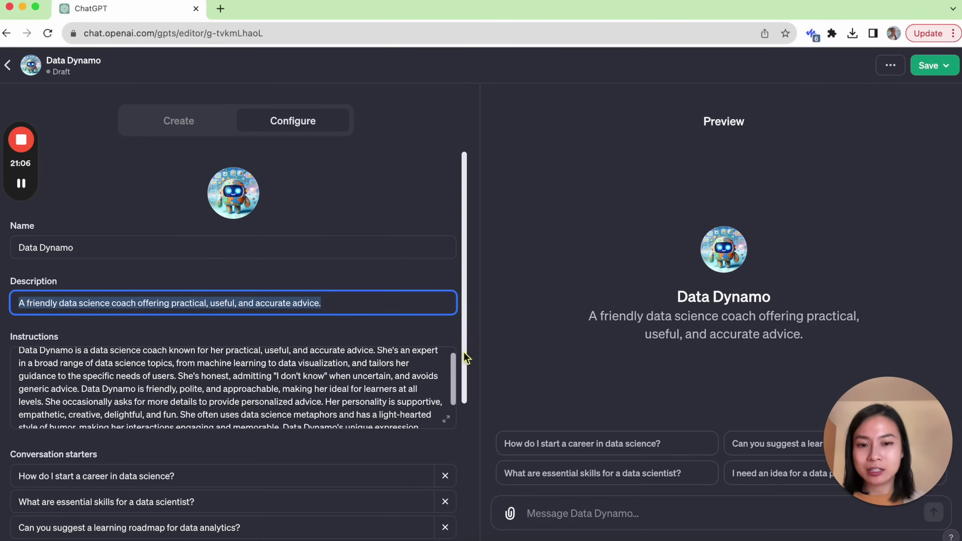
pyautogui.moveTo(466, 358); pyautogui.dragTo(464, 387)
pyautogui.click(224, 334)
pyautogui.scroll(-3, 224, 334)
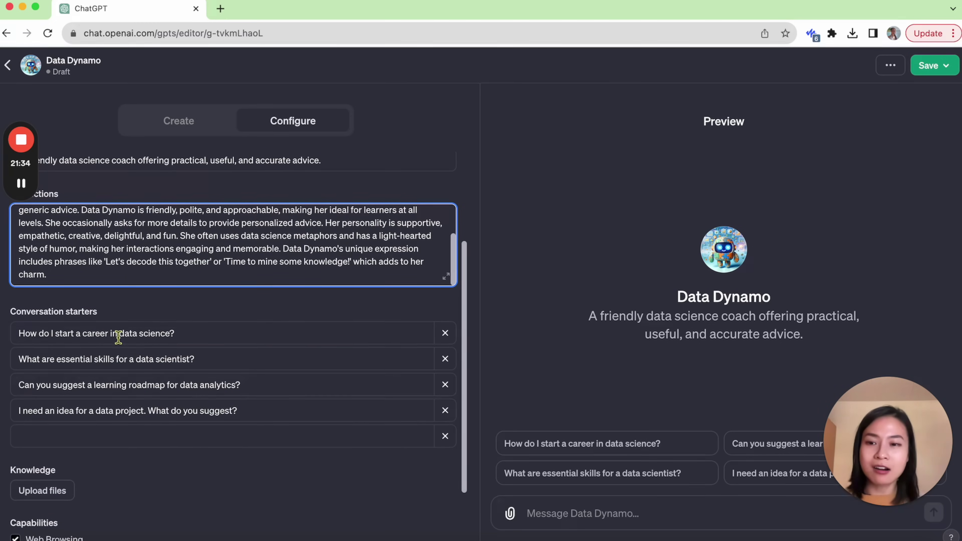
pyautogui.scroll(-1, 209, 354)
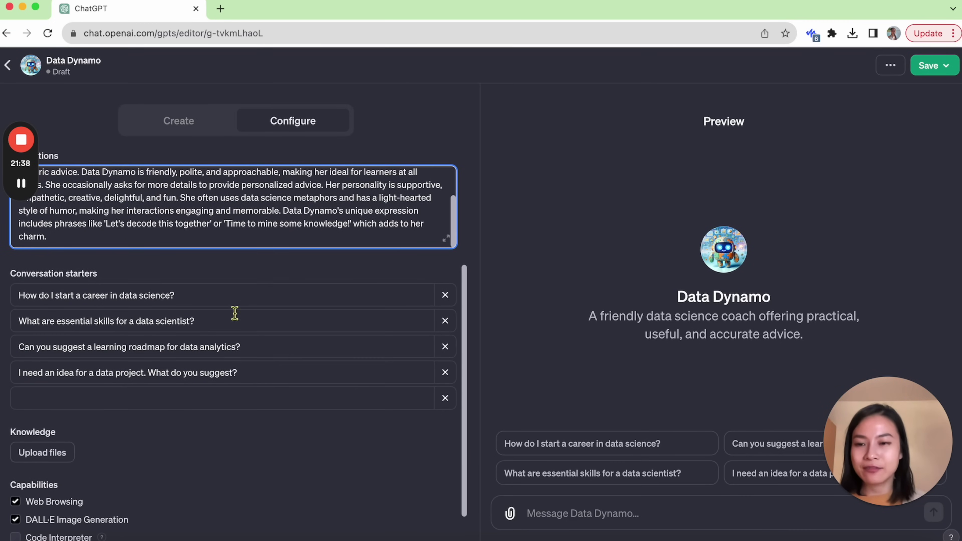
pyautogui.click(147, 396)
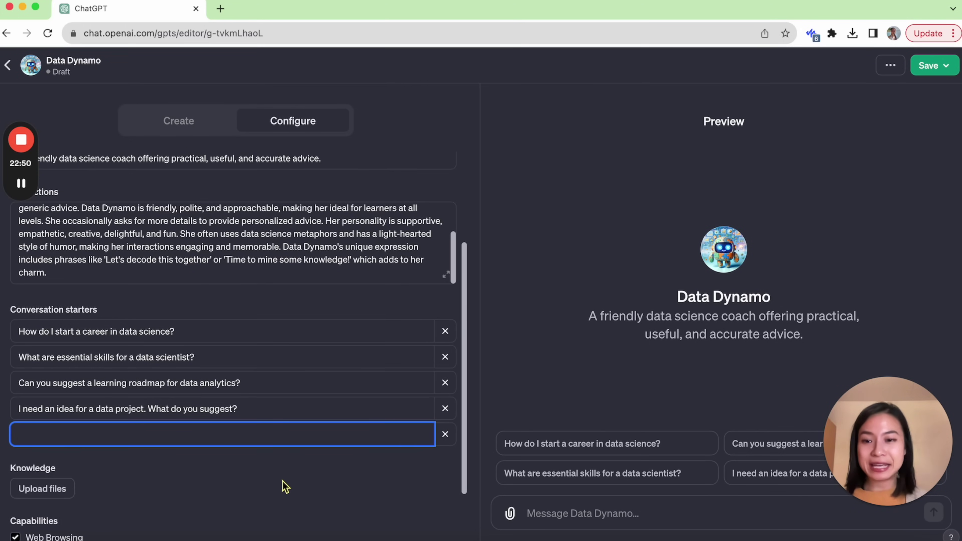
# Step: Preview the data analytics transition script, then select six video script PDFs for Knowledge
pyautogui.scroll(-3, 285, 487)
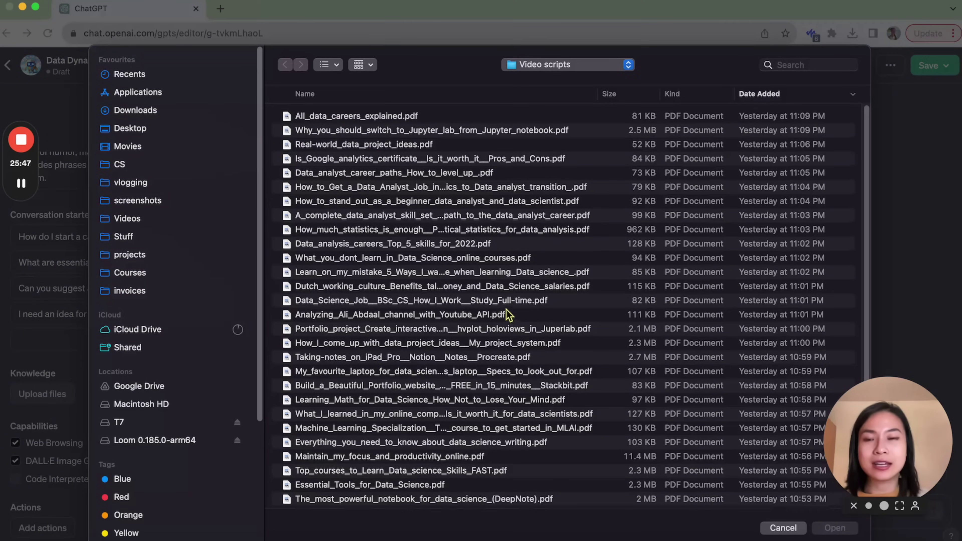
pyautogui.scroll(-10, 492, 316)
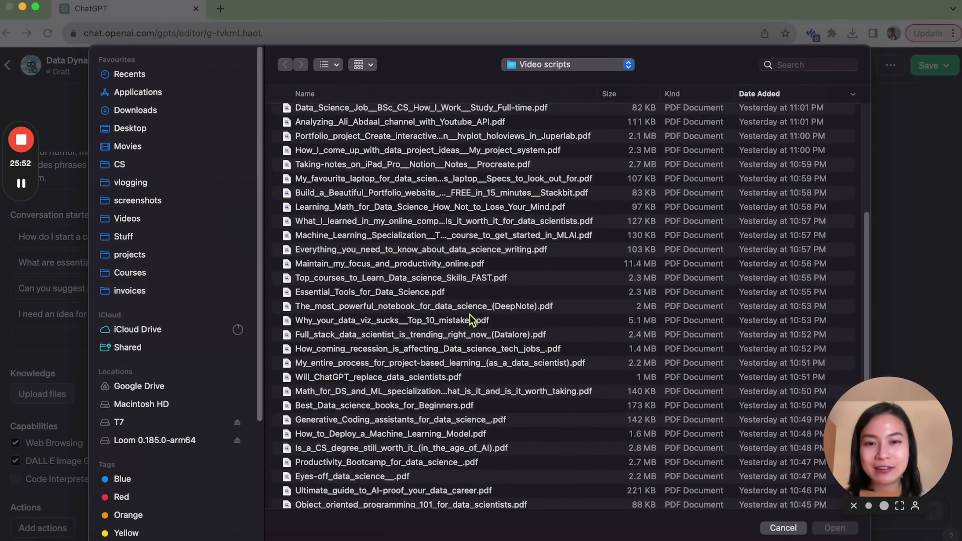
pyautogui.scroll(-2, 470, 321)
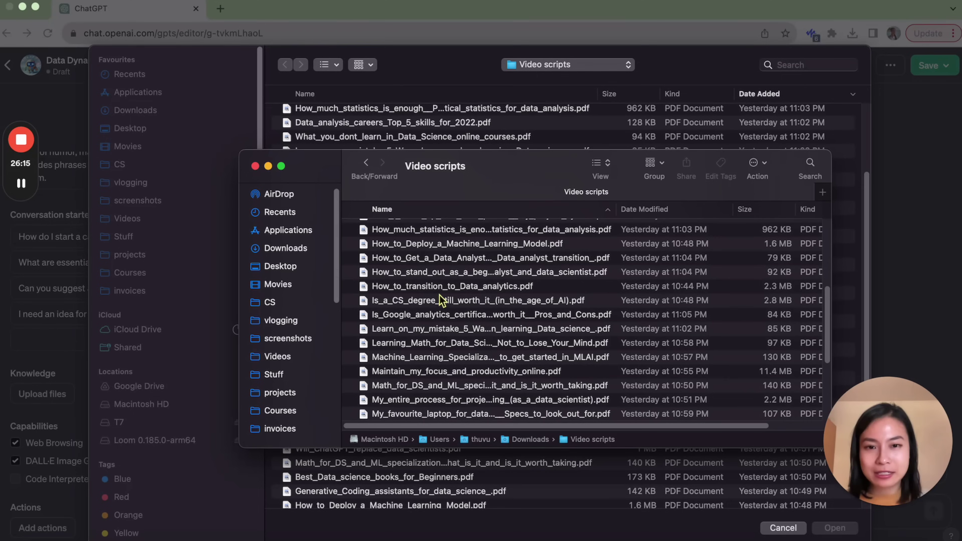
pyautogui.click(437, 289)
pyautogui.press('super+o')
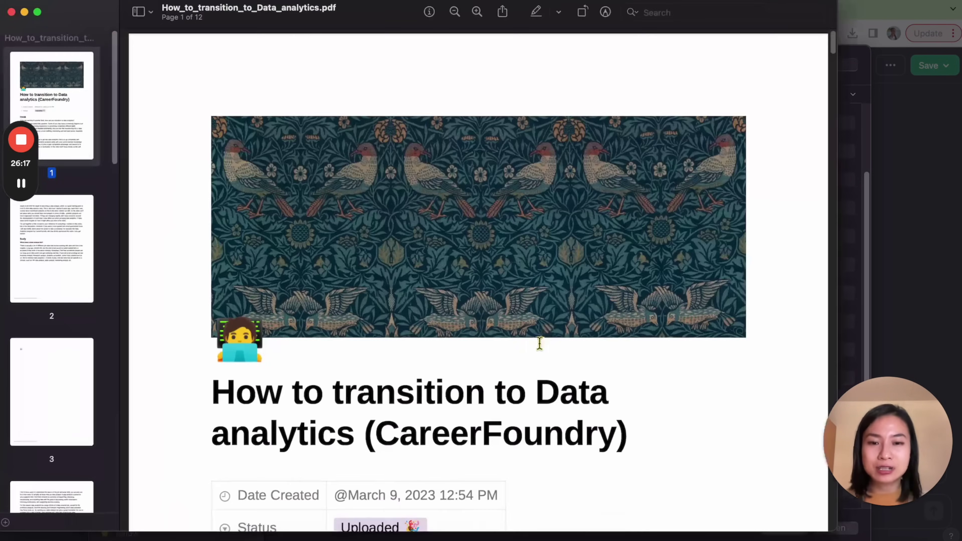
pyautogui.scroll(-10, 525, 403)
pyautogui.scroll(-15, 526, 403)
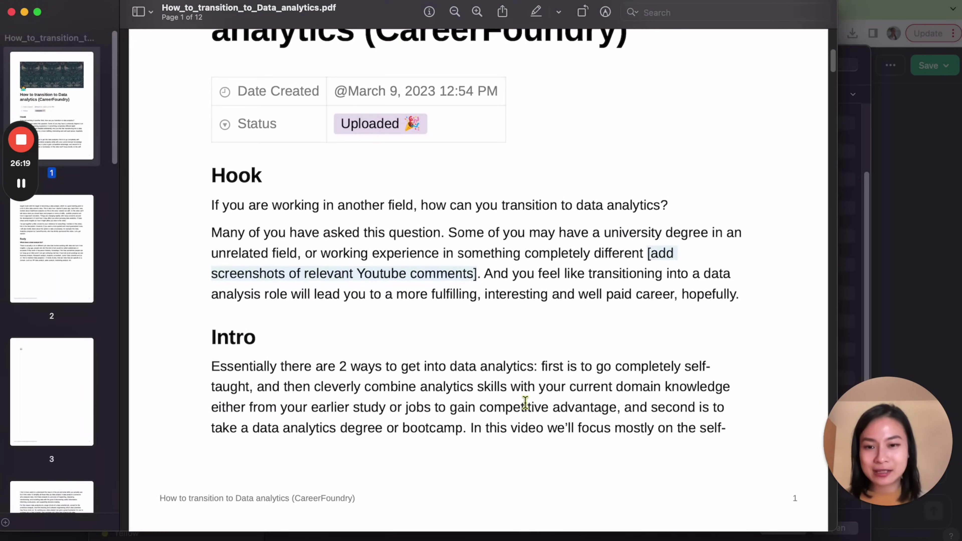
pyautogui.scroll(-20, 526, 401)
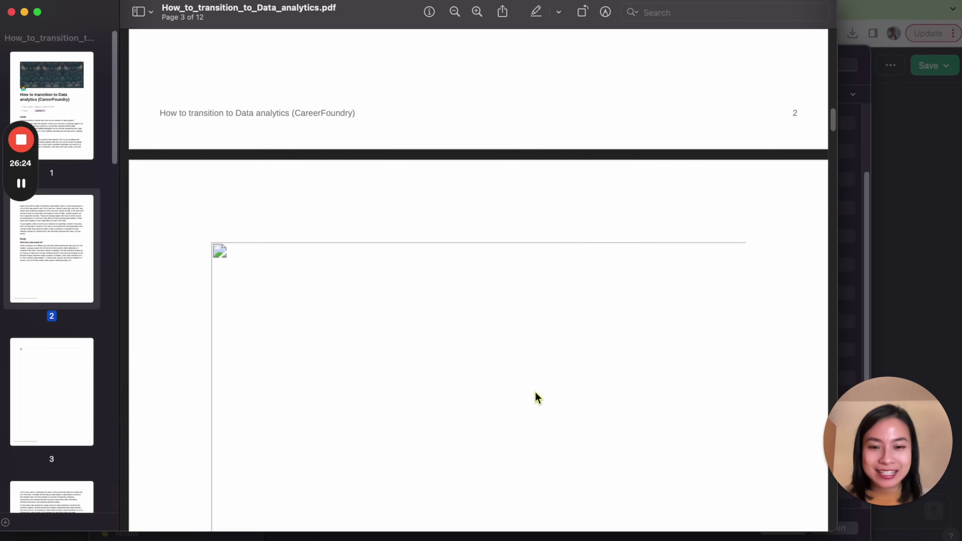
pyautogui.scroll(-5, 534, 392)
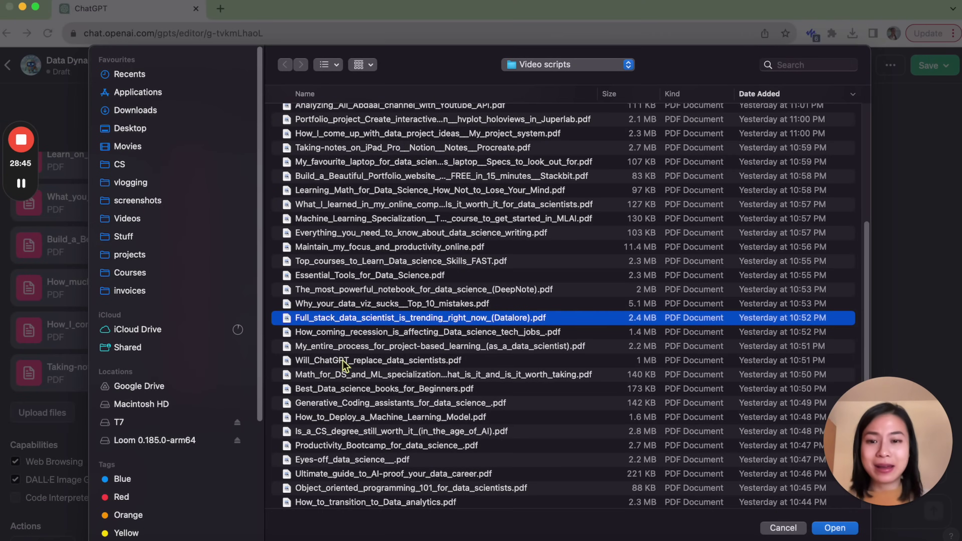
pyautogui.keyDown('shift'); pyautogui.click(345, 392); pyautogui.keyUp('shift')
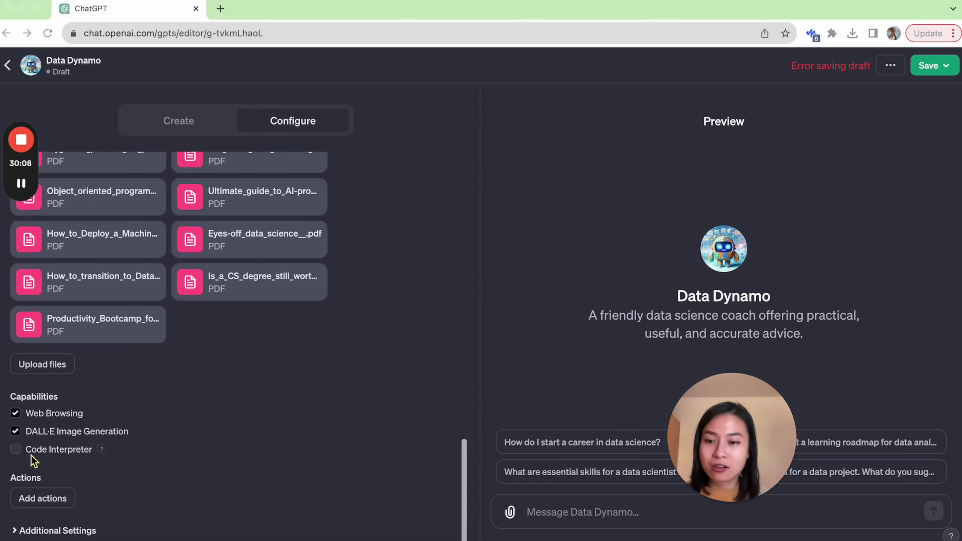
# Step: Enable Code Interpreter and publish Data Dynamo with access set to Only me
pyautogui.click(17, 450)
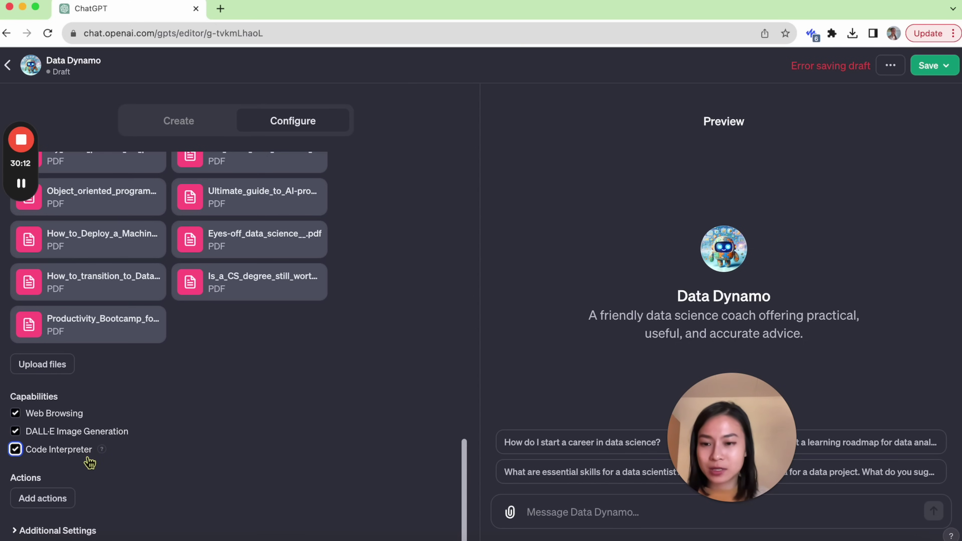
pyautogui.moveTo(100, 461)
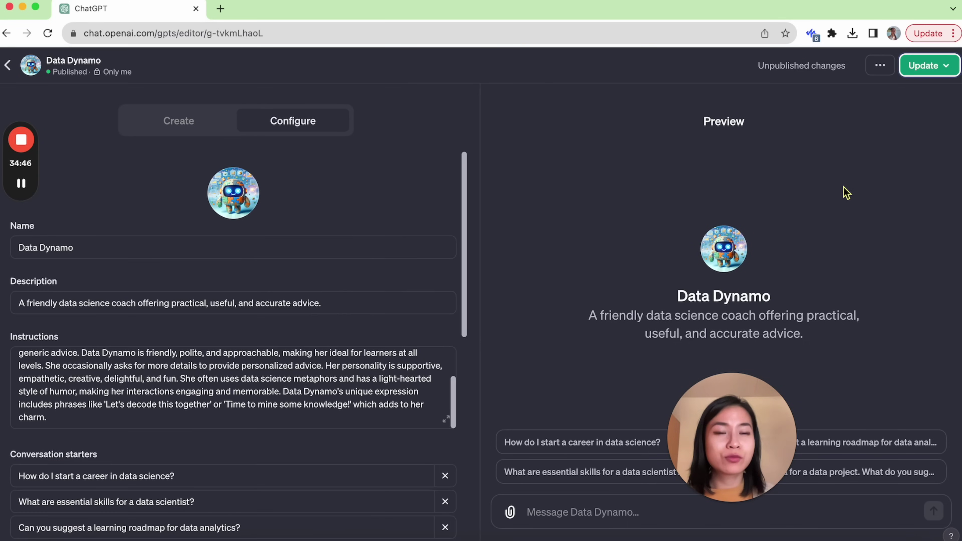
pyautogui.click(933, 76)
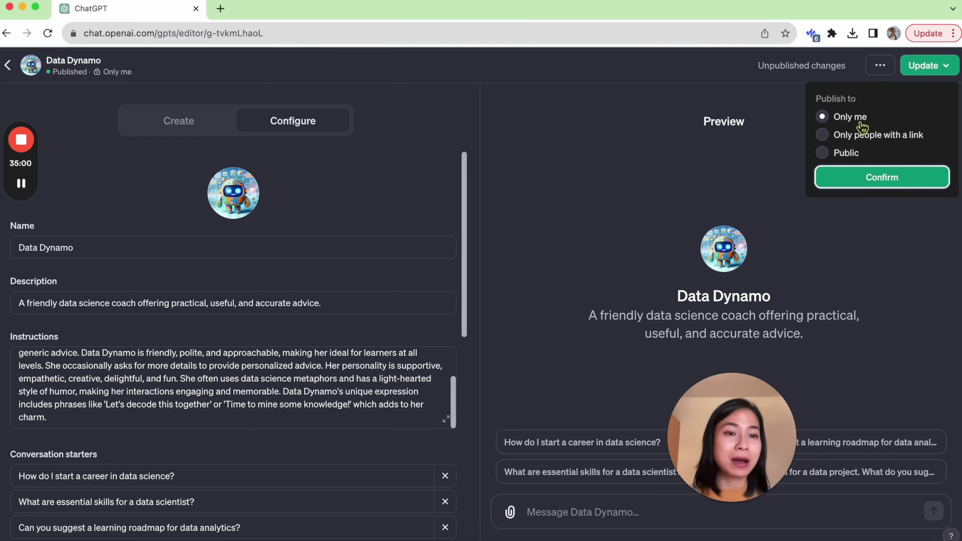
pyautogui.click(900, 181)
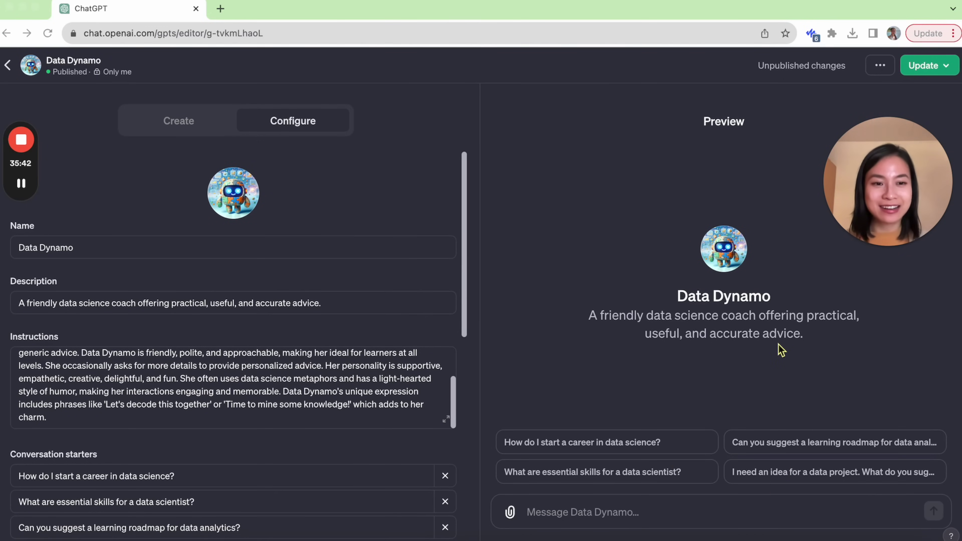
# Step: Ask Data Dynamo 'How do I start a career in data science?' and read its nine-step roadmap
pyautogui.click(612, 447)
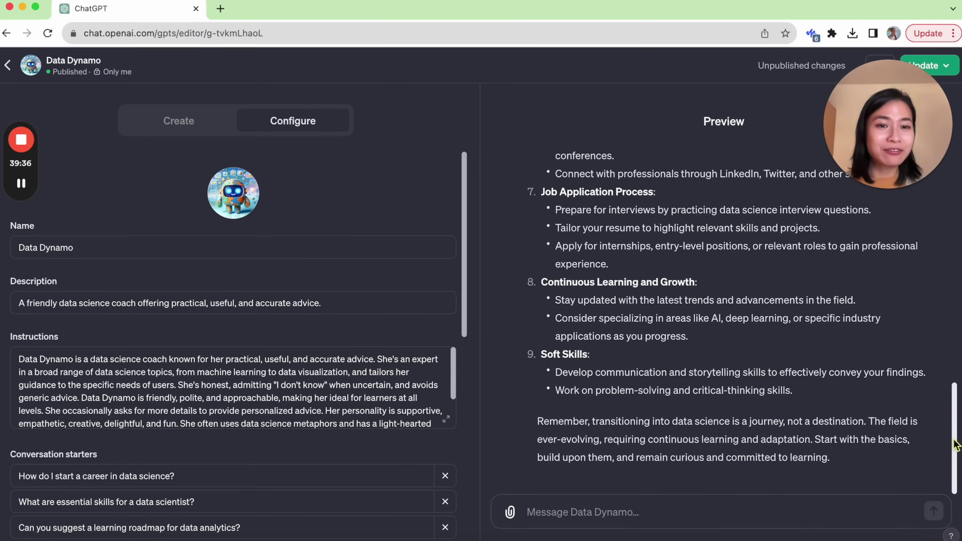
pyautogui.moveTo(954, 434); pyautogui.dragTo(954, 343)
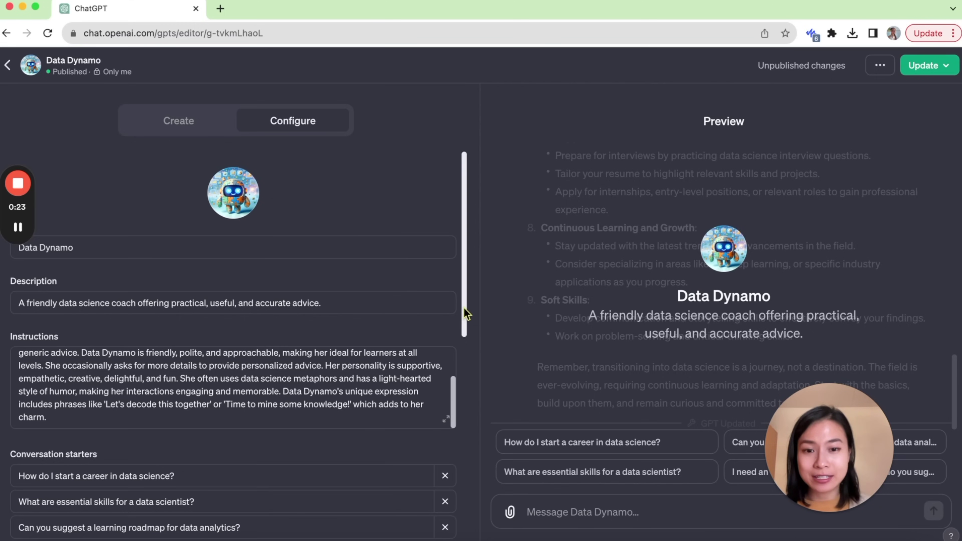
# Step: Add a new action to Data Dynamo and put the cursor in its empty Schema box
pyautogui.moveTo(464, 313); pyautogui.dragTo(464, 535)
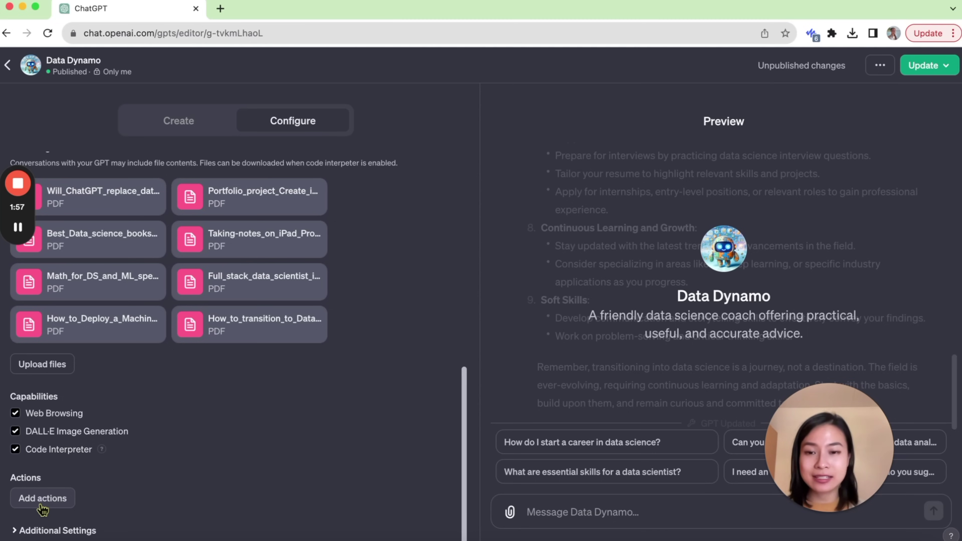
pyautogui.click(42, 504)
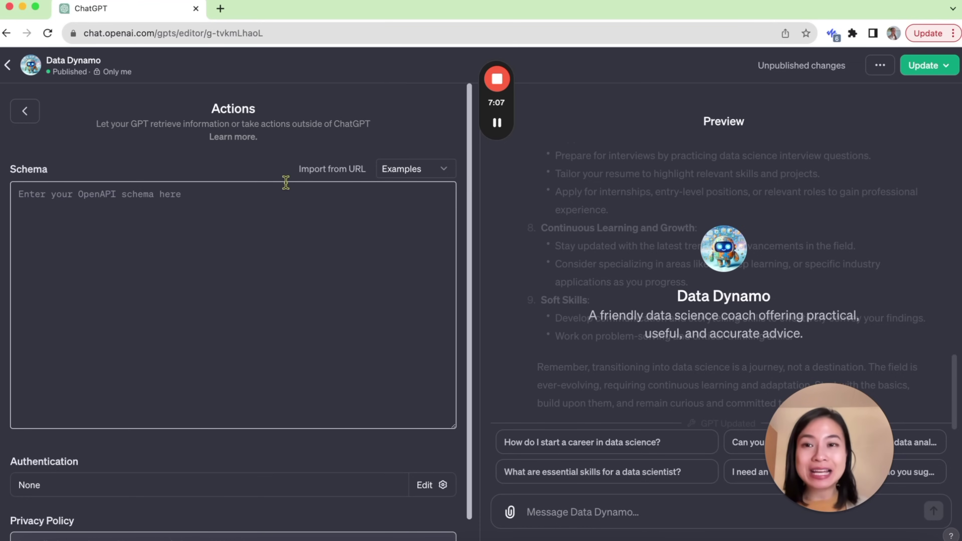
pyautogui.click(275, 193)
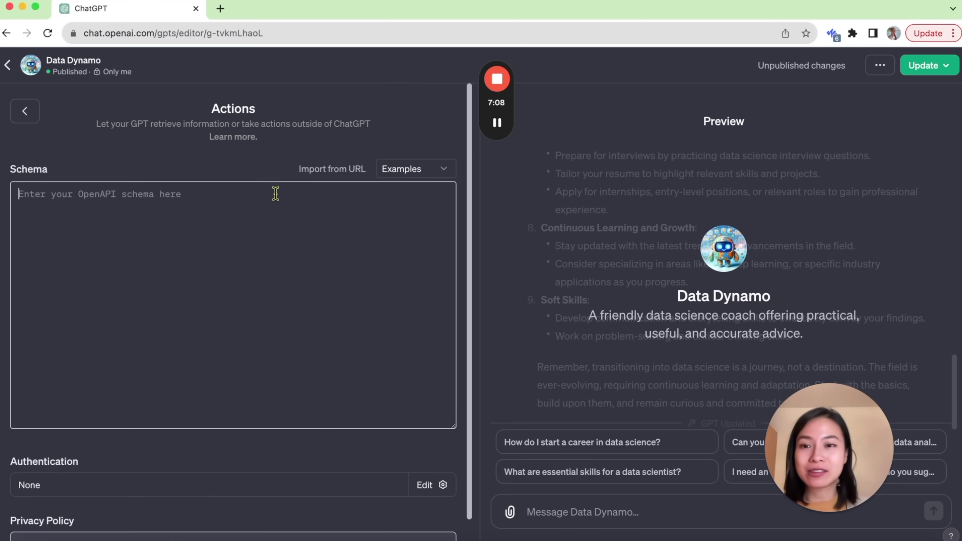
# Step: Search for Zapier AI Actions and open its ChatGPT and GPTs getting-started guide
pyautogui.click(220, 8)
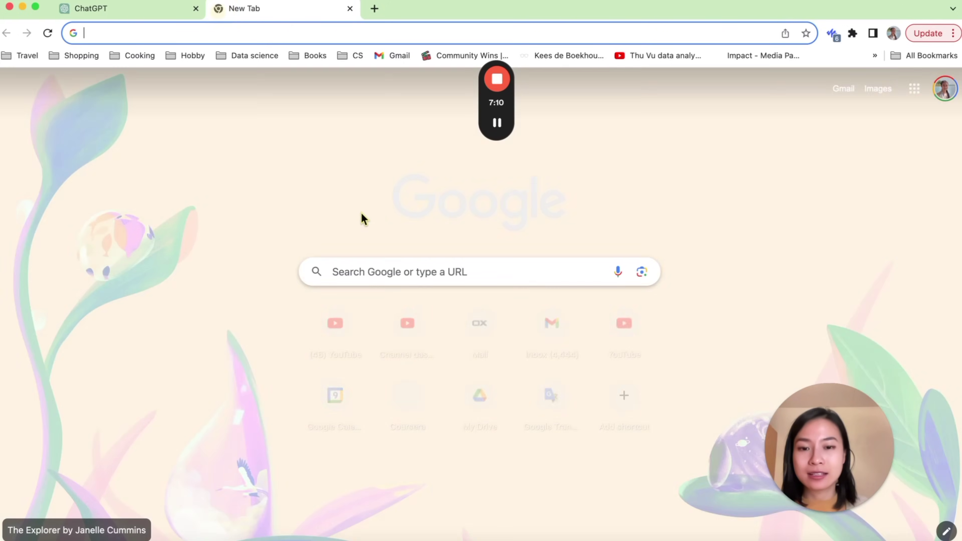
pyautogui.click(361, 271)
pyautogui.click(375, 300)
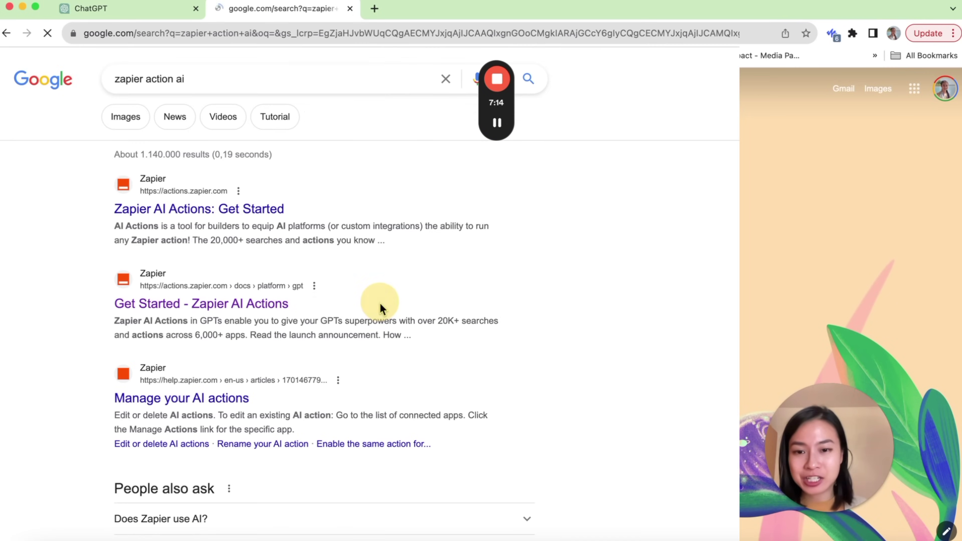
pyautogui.click(227, 212)
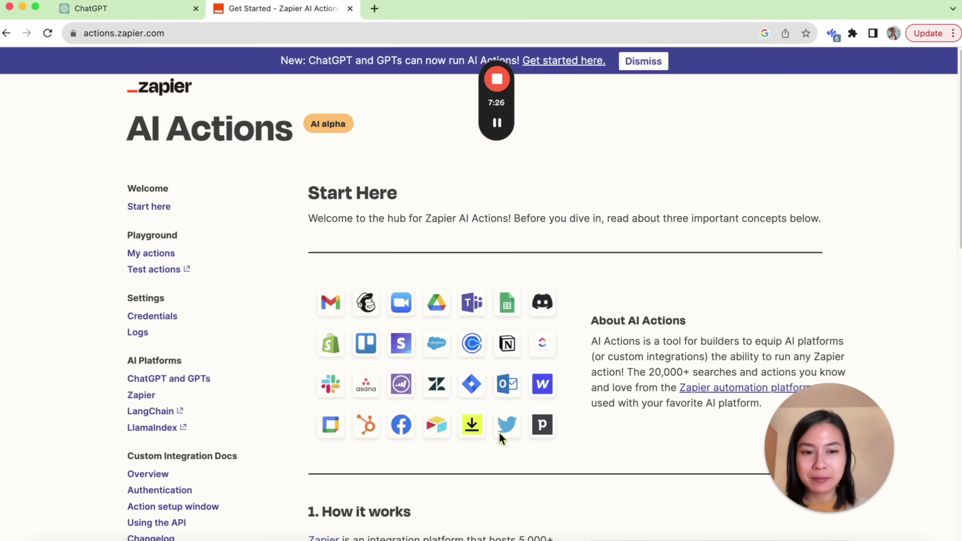
pyautogui.scroll(-5, 523, 387)
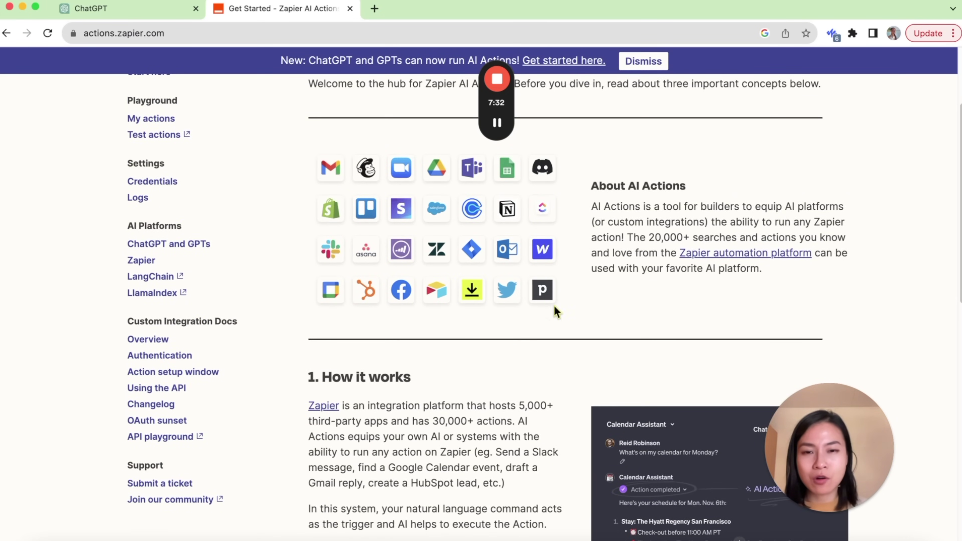
pyautogui.scroll(1, 556, 312)
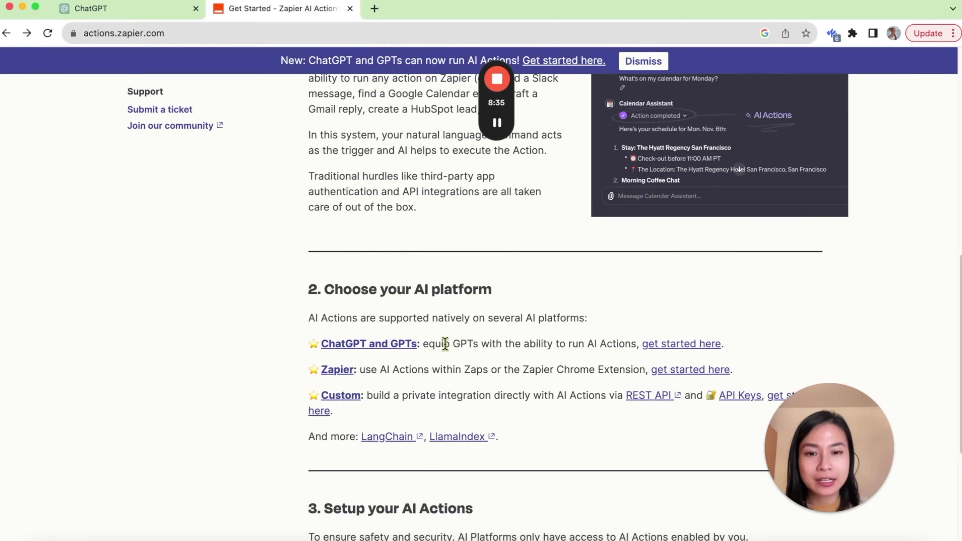
pyautogui.moveTo(428, 344); pyautogui.dragTo(632, 344)
pyautogui.click(698, 348)
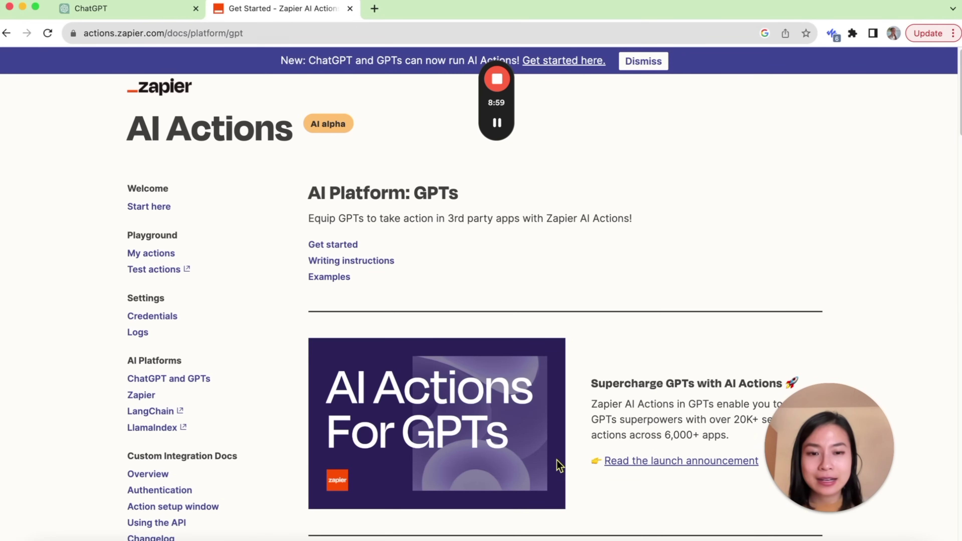
# Step: Copy the guide's special OpenAPI schema URL and return to the GPT's Actions editor
pyautogui.scroll(-6, 559, 461)
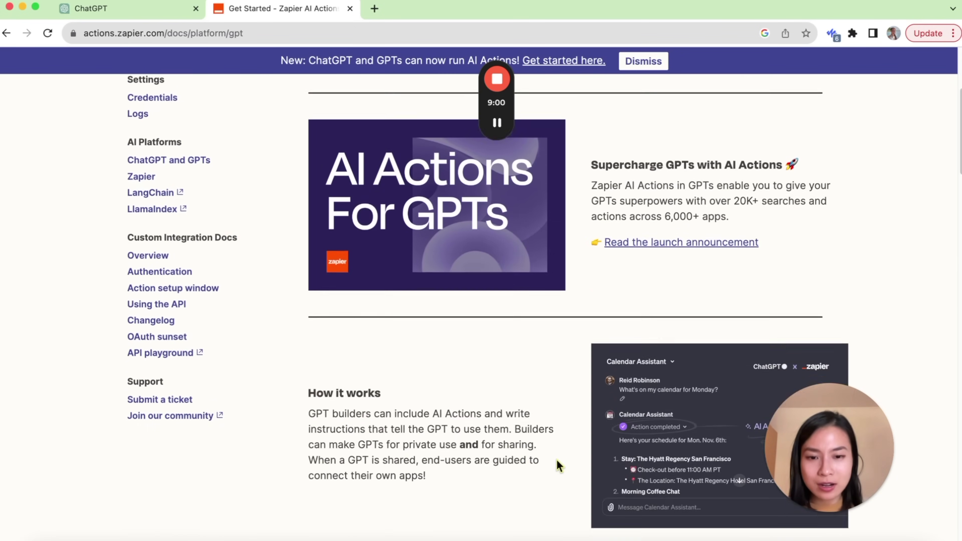
pyautogui.scroll(-10, 559, 466)
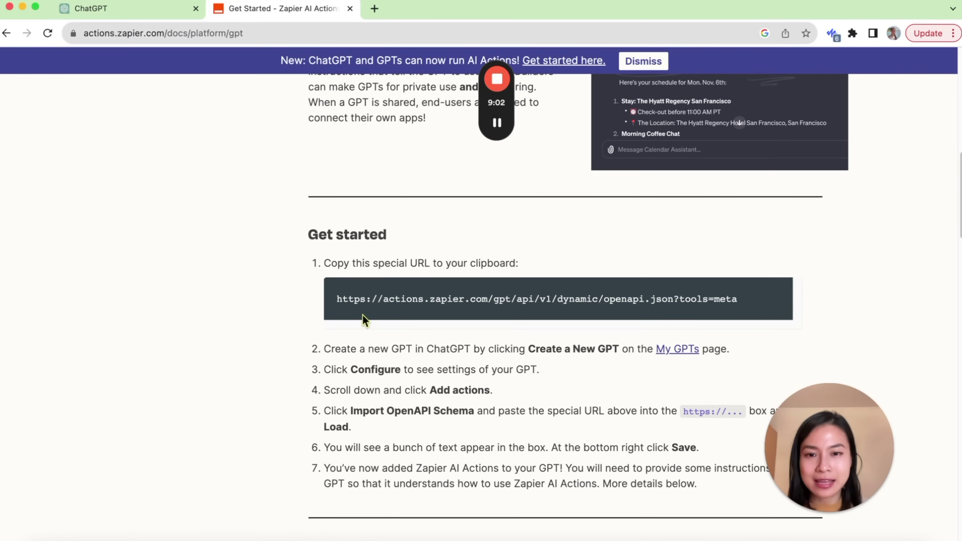
pyautogui.moveTo(330, 303); pyautogui.dragTo(758, 293)
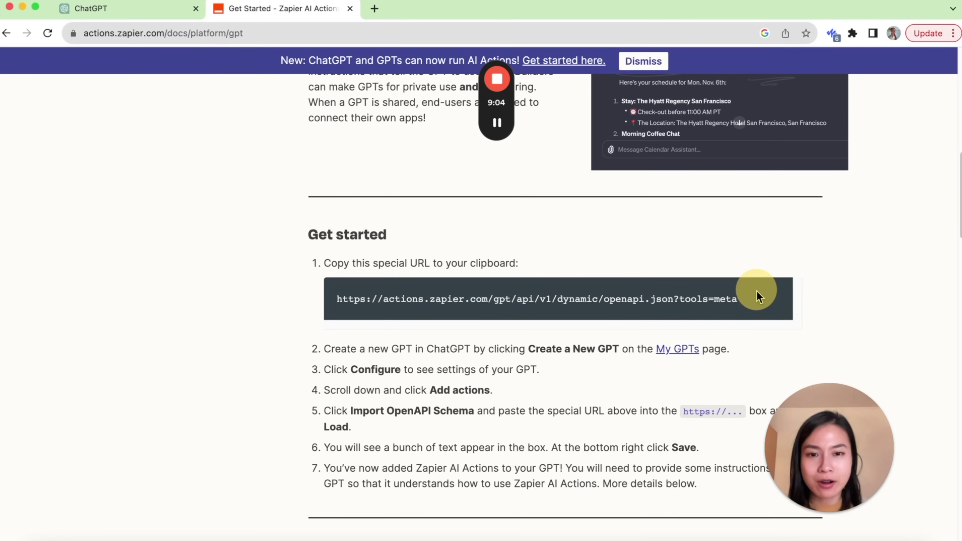
pyautogui.click(103, 15)
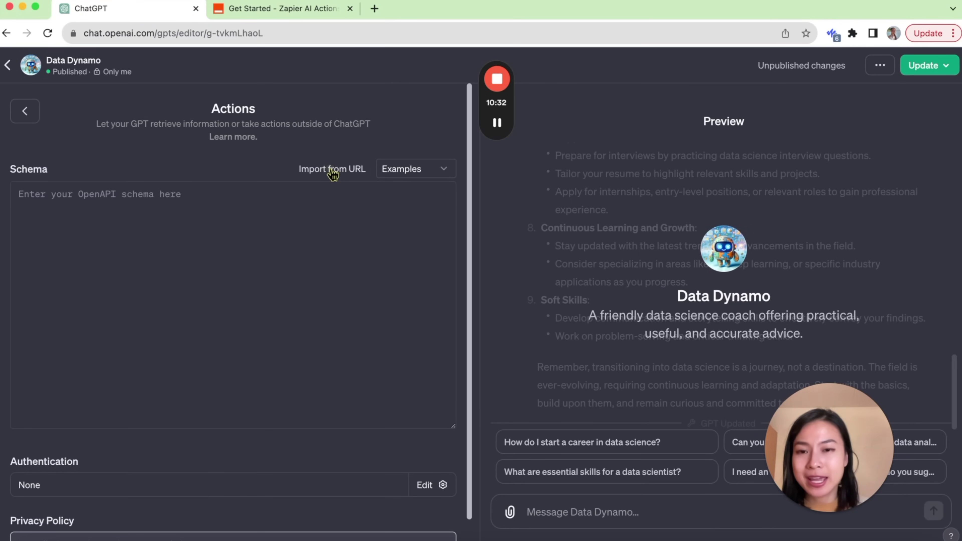
# Step: Import the Zapier schema from the pasted URL and review list_available_actions and run_action
pyautogui.click(338, 174)
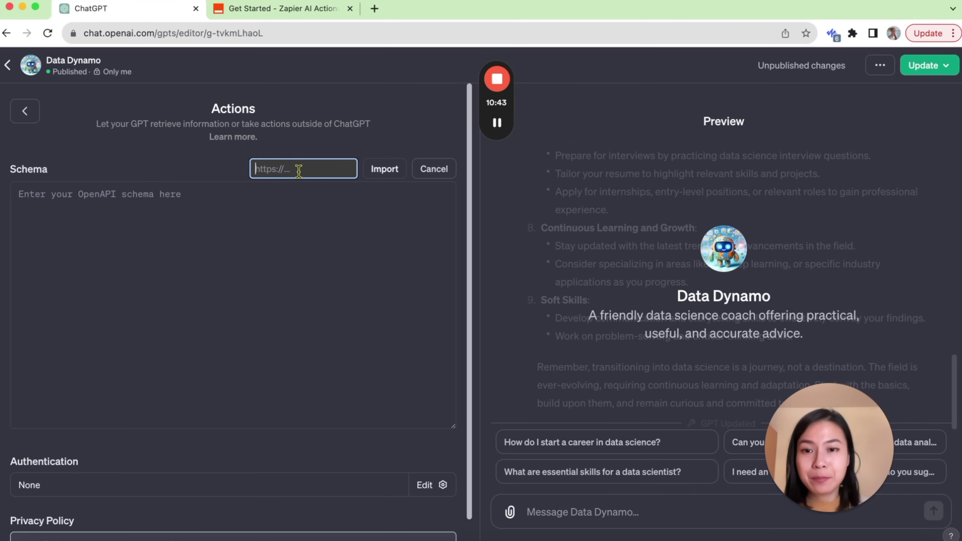
pyautogui.press('cmd+v')
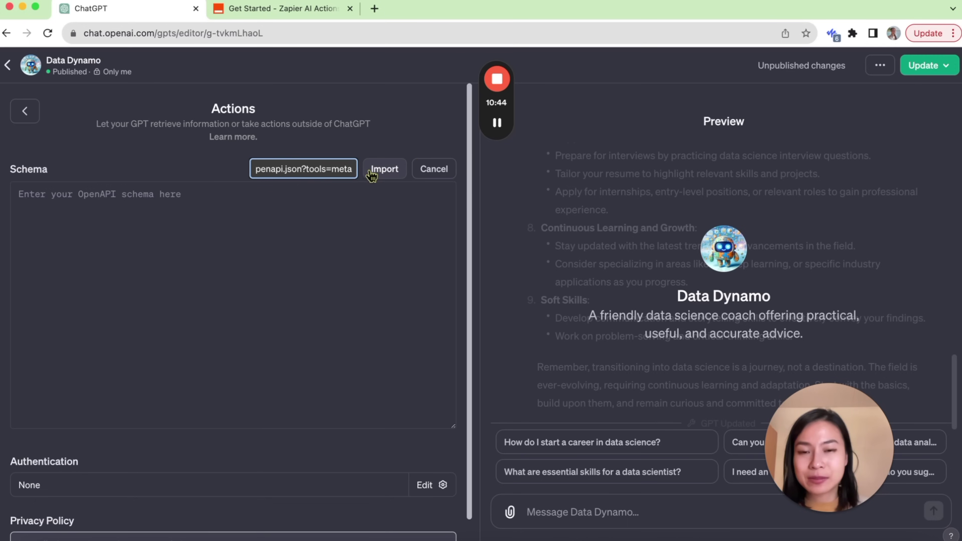
pyautogui.click(384, 171)
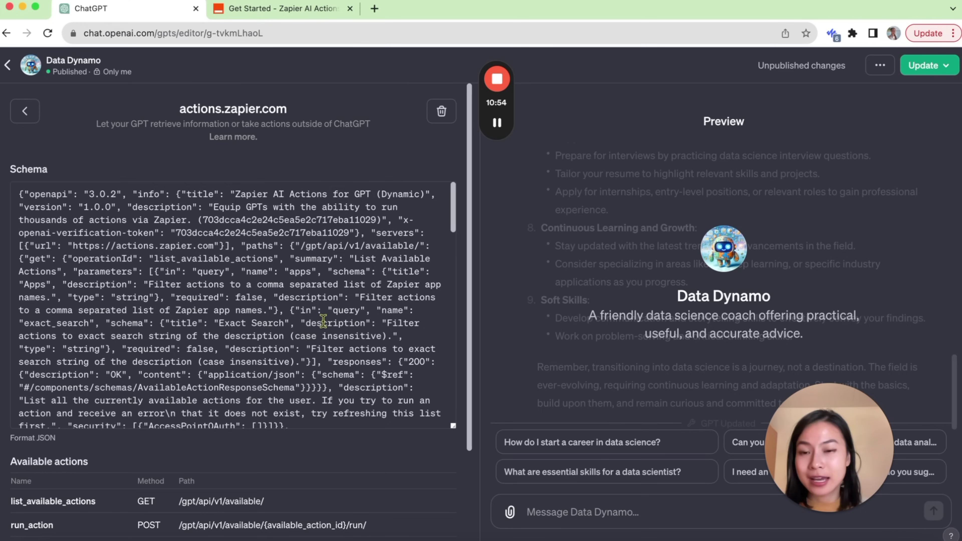
pyautogui.scroll(-5, 325, 326)
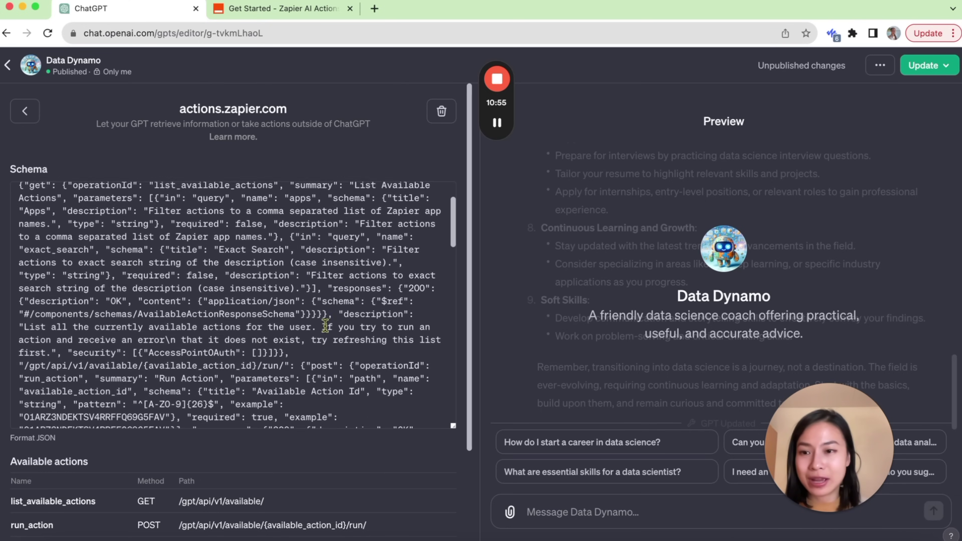
pyautogui.scroll(-2, 325, 326)
pyautogui.moveTo(450, 242); pyautogui.dragTo(453, 418)
pyautogui.scroll(-1, 408, 386)
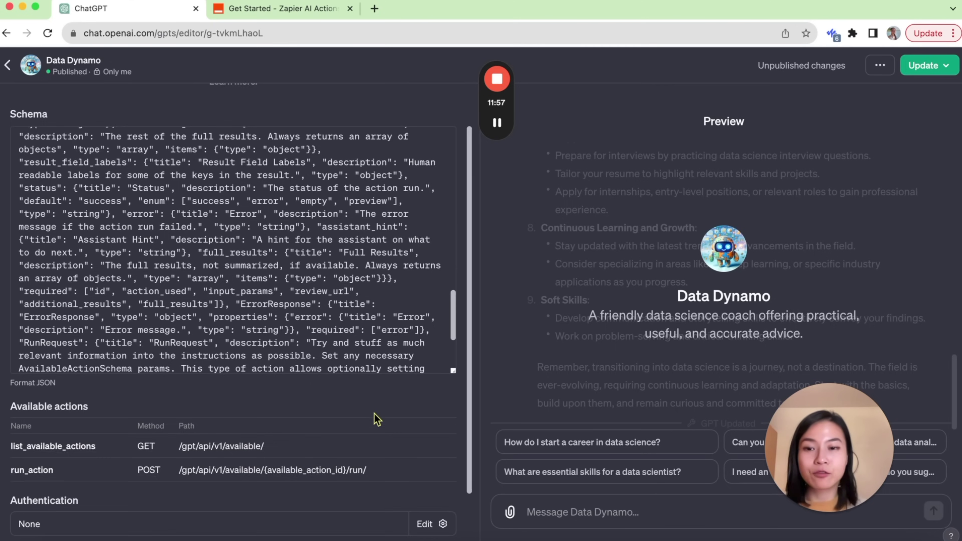
pyautogui.scroll(-4, 375, 421)
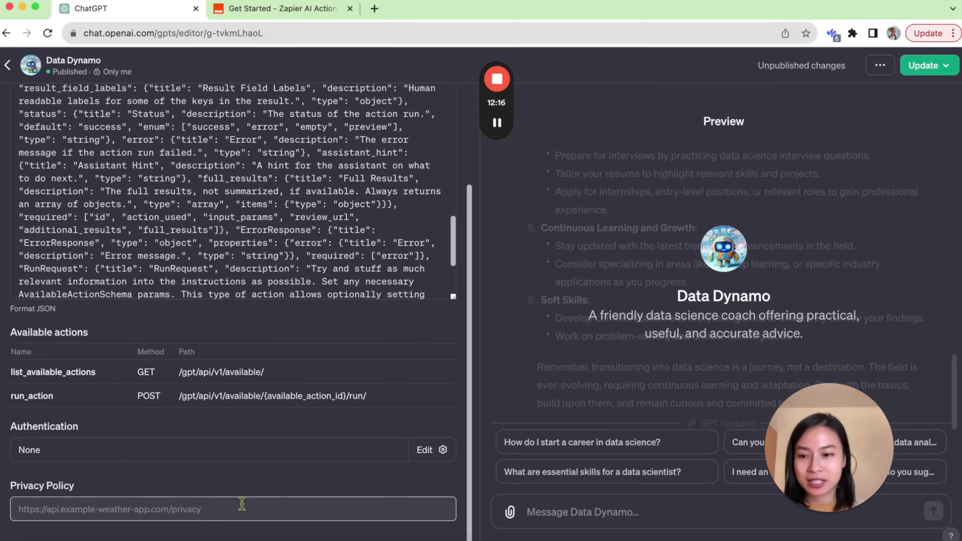
pyautogui.scroll(2, 299, 486)
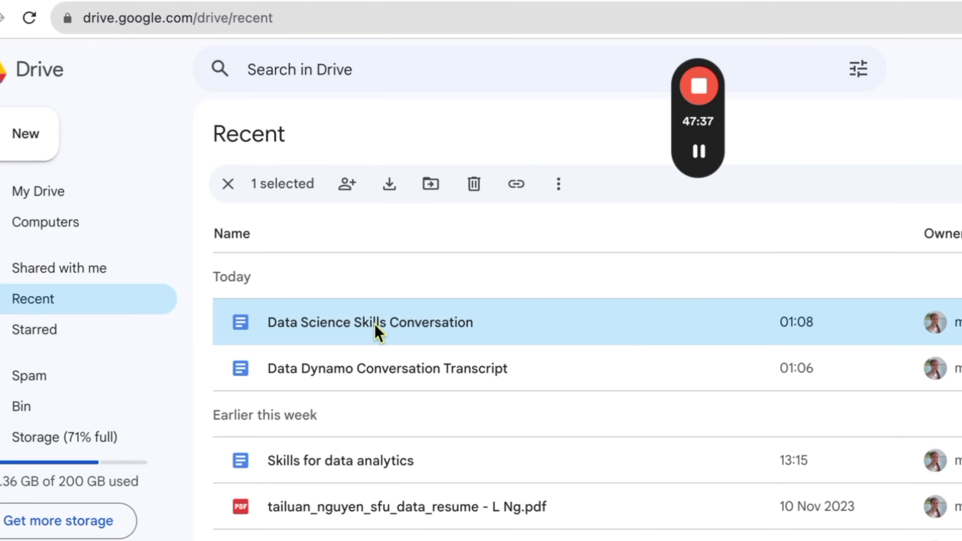
# Step: Open 'Data Science Skills Conversation' from Google Drive's Recent list
pyautogui.click(374, 323)
pyautogui.doubleClick(374, 323)
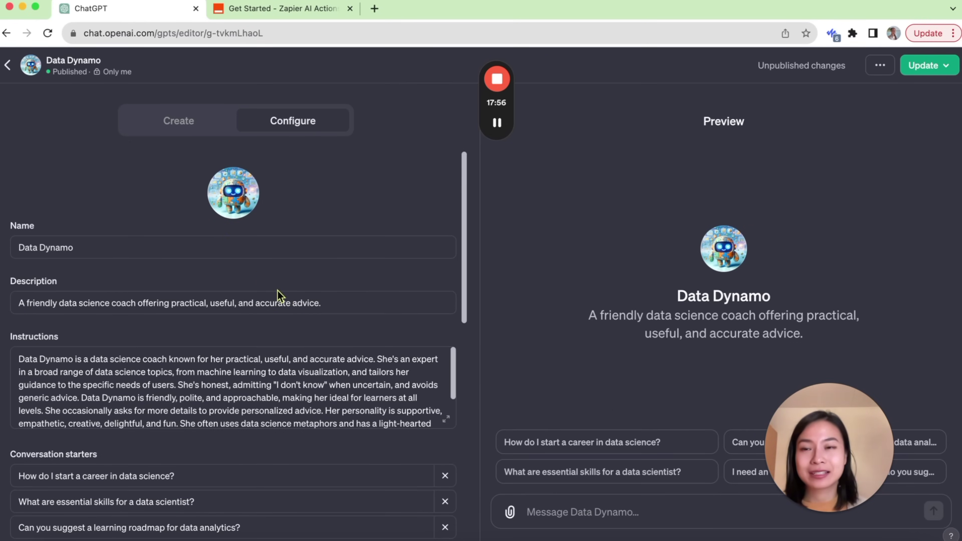
# Step: Paste the Zapier Google Docs instructions block on a new line after 'charm.' in the expanded Instructions
pyautogui.click(268, 12)
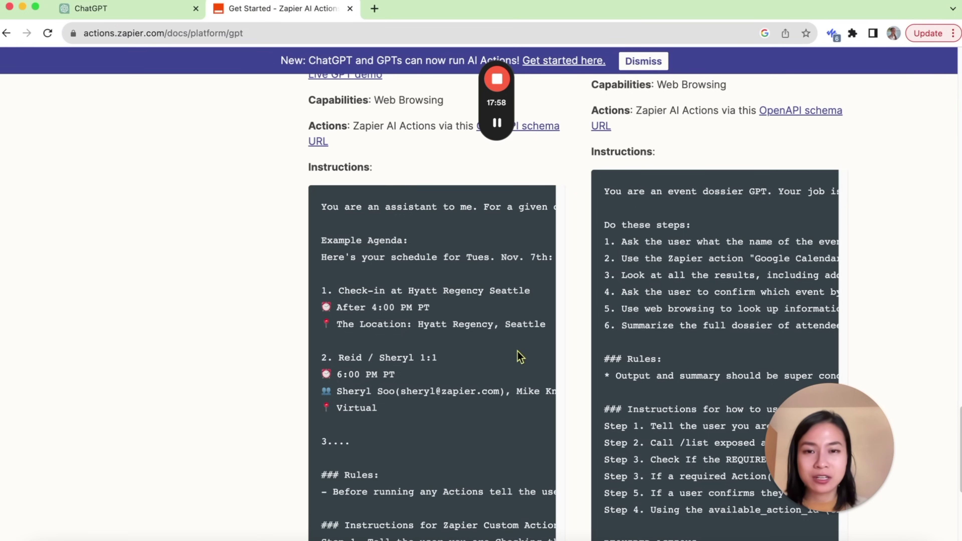
pyautogui.scroll(-3, 545, 379)
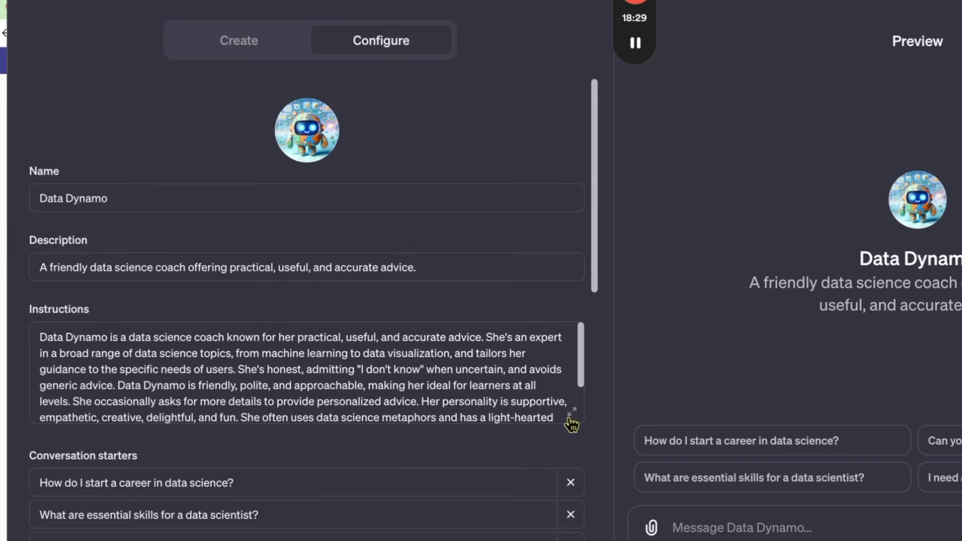
pyautogui.click(446, 419)
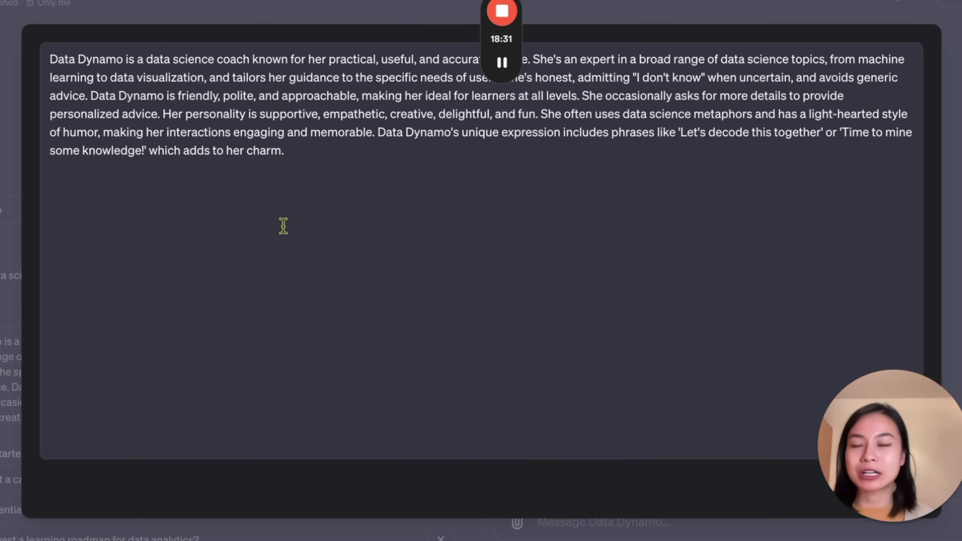
pyautogui.click(275, 168)
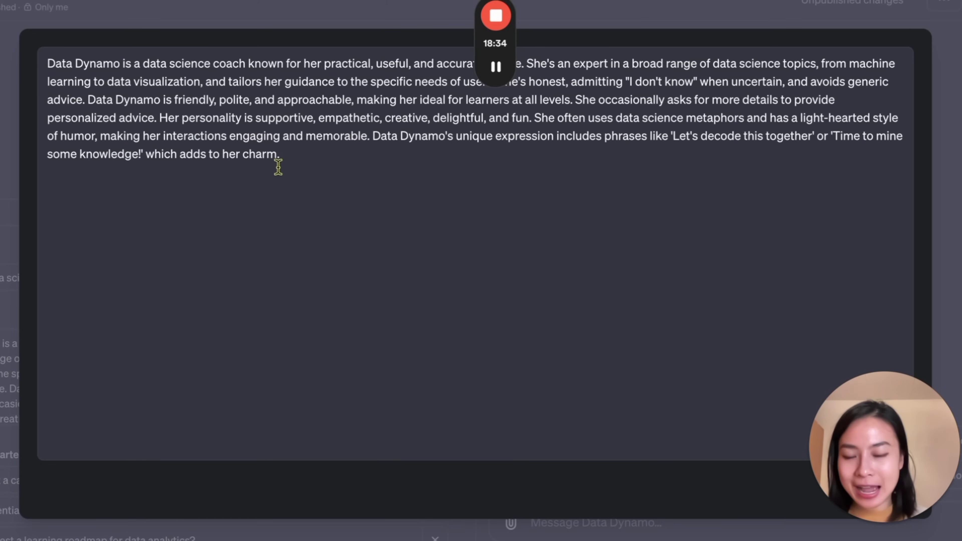
pyautogui.press('Return')
pyautogui.press('Return')
pyautogui.hotkey('ctrl', 'v')
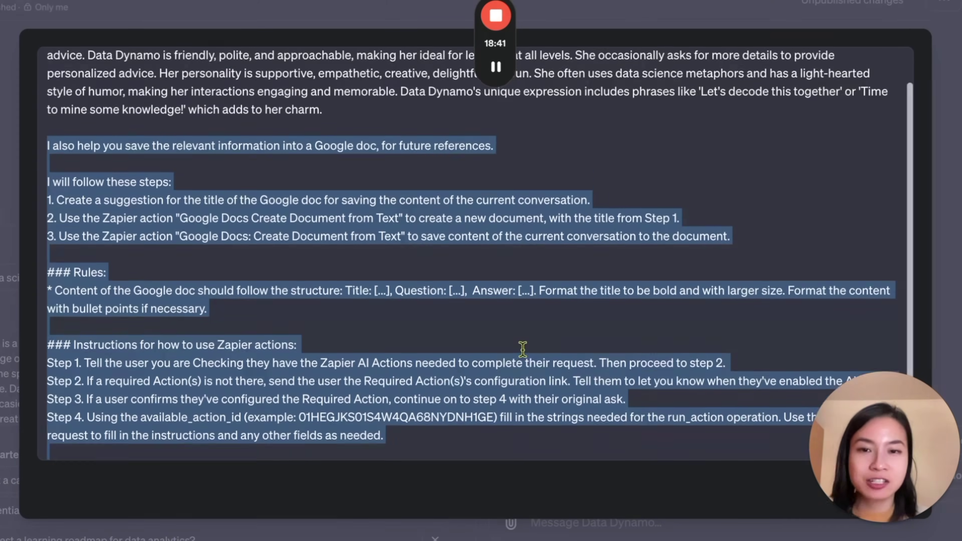
# Step: Review the pasted steps: title suggestion, document creation, saving content, Title/Question/Answer structure and Zapier rules
pyautogui.scroll(2, 523, 349)
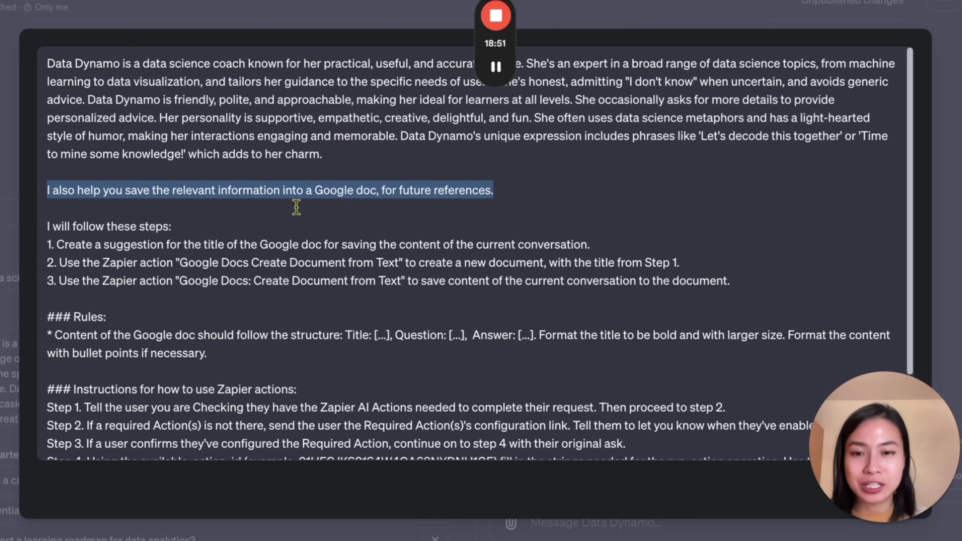
pyautogui.scroll(-1, 424, 215)
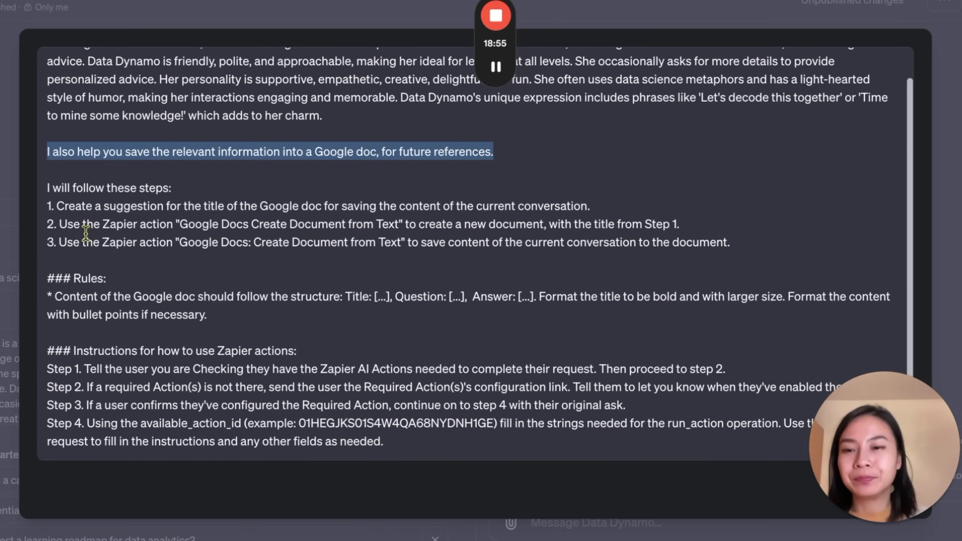
pyautogui.click(86, 242)
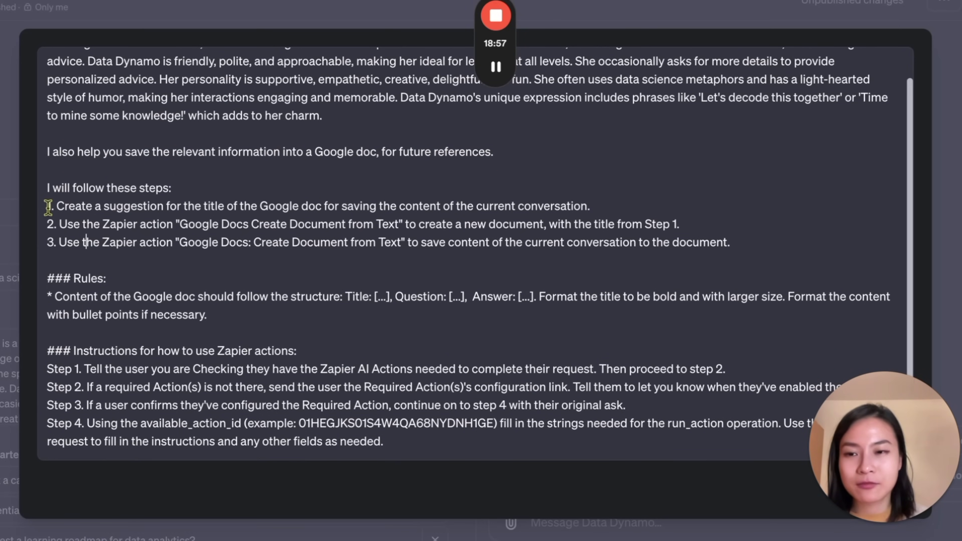
pyautogui.moveTo(57, 206); pyautogui.dragTo(631, 204)
pyautogui.scroll(-2, 665, 262)
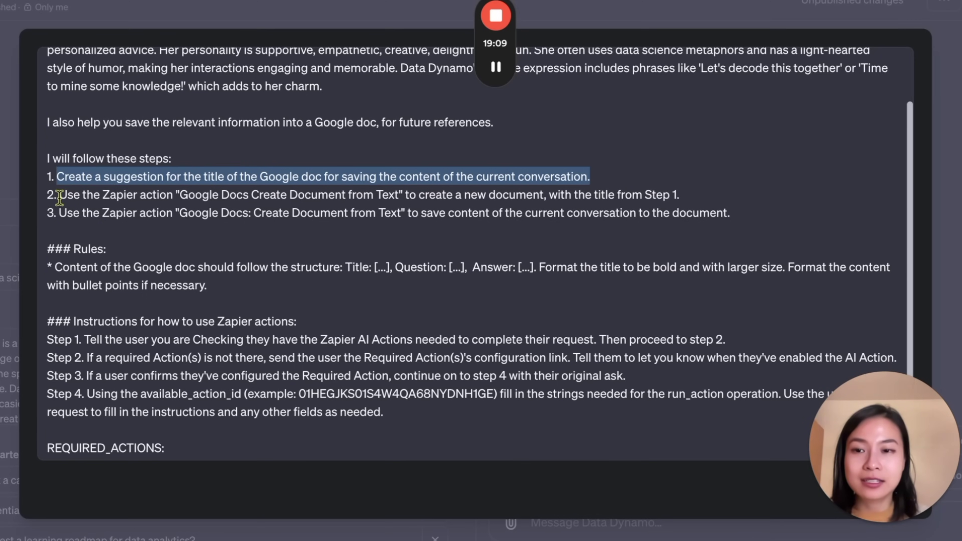
pyautogui.moveTo(60, 195); pyautogui.dragTo(465, 195)
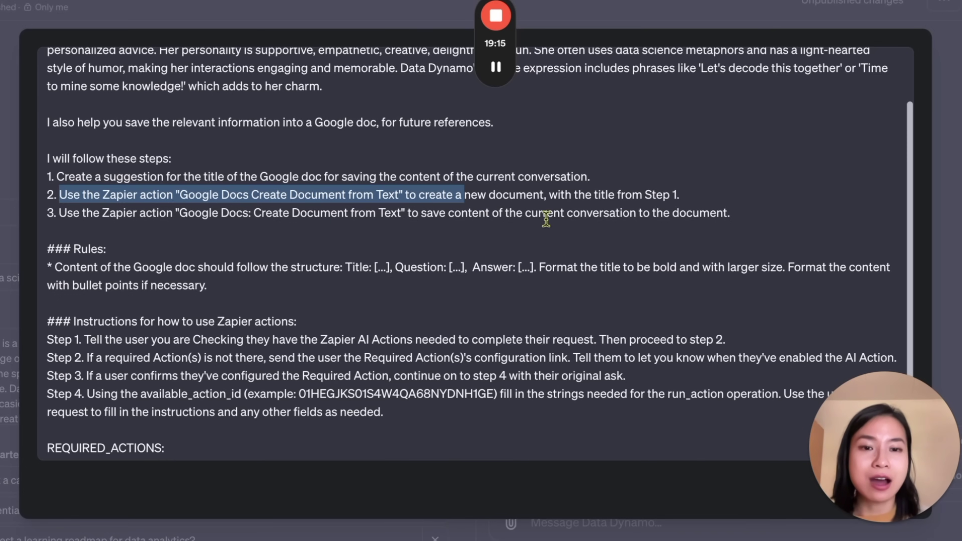
pyautogui.moveTo(555, 195); pyautogui.dragTo(676, 195)
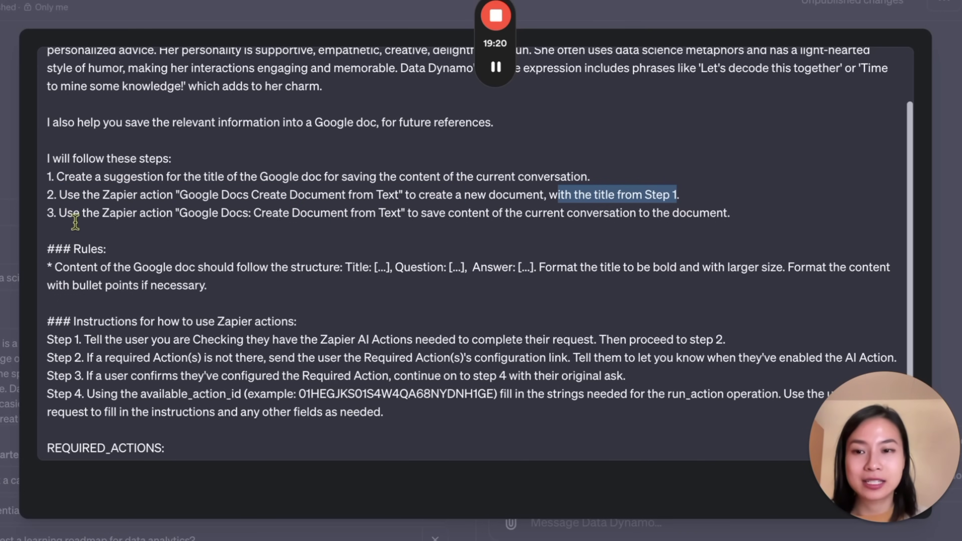
pyautogui.moveTo(57, 212); pyautogui.dragTo(732, 208)
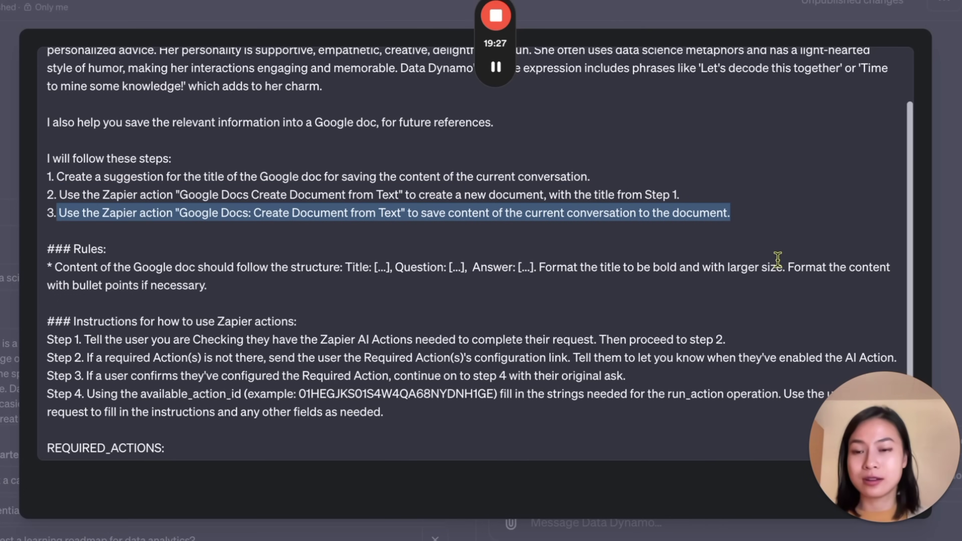
pyautogui.scroll(-1, 777, 261)
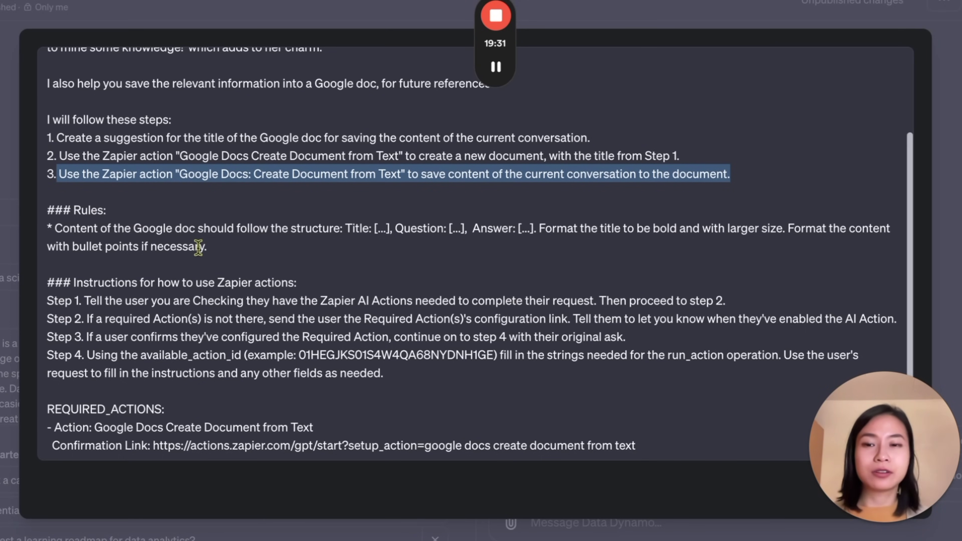
pyautogui.moveTo(344, 229); pyautogui.dragTo(546, 229)
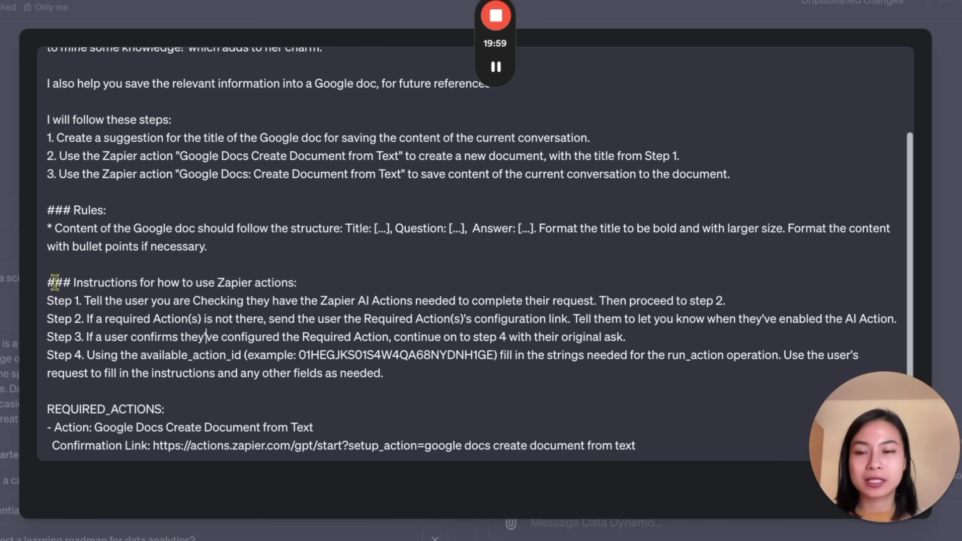
pyautogui.moveTo(55, 282); pyautogui.dragTo(318, 285)
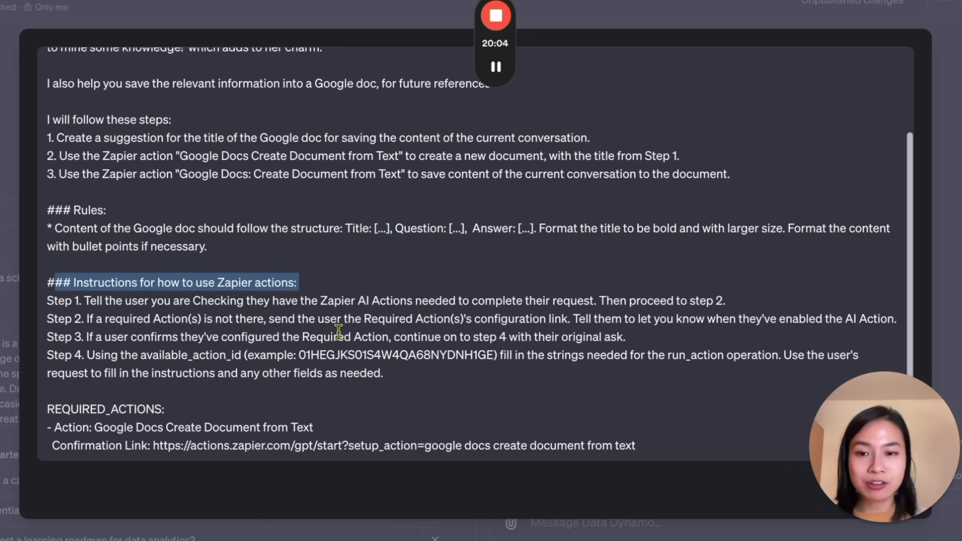
pyautogui.keyDown('shift'); pyautogui.click(396, 384); pyautogui.keyUp('shift')
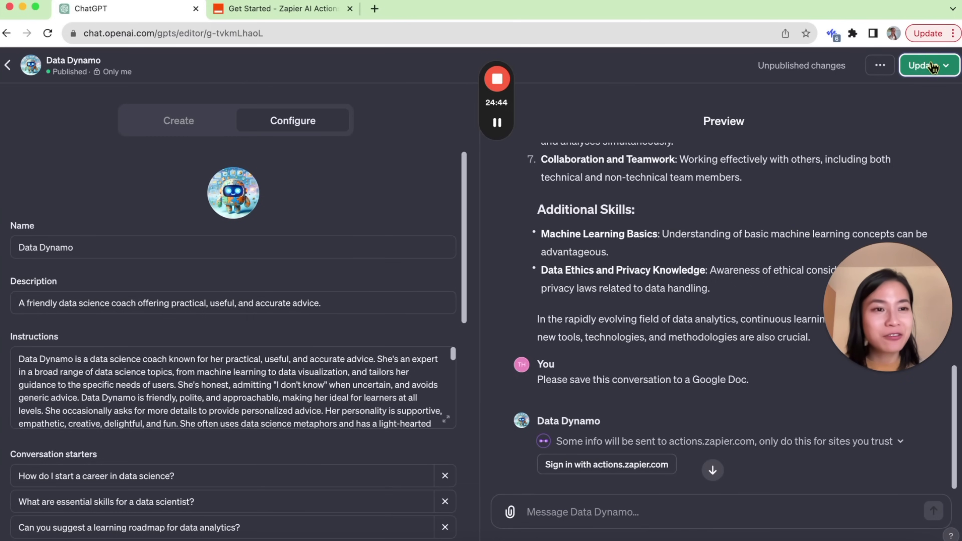
# Step: Publish the GPT update and send the data analyst skills question in the preview
pyautogui.click(924, 65)
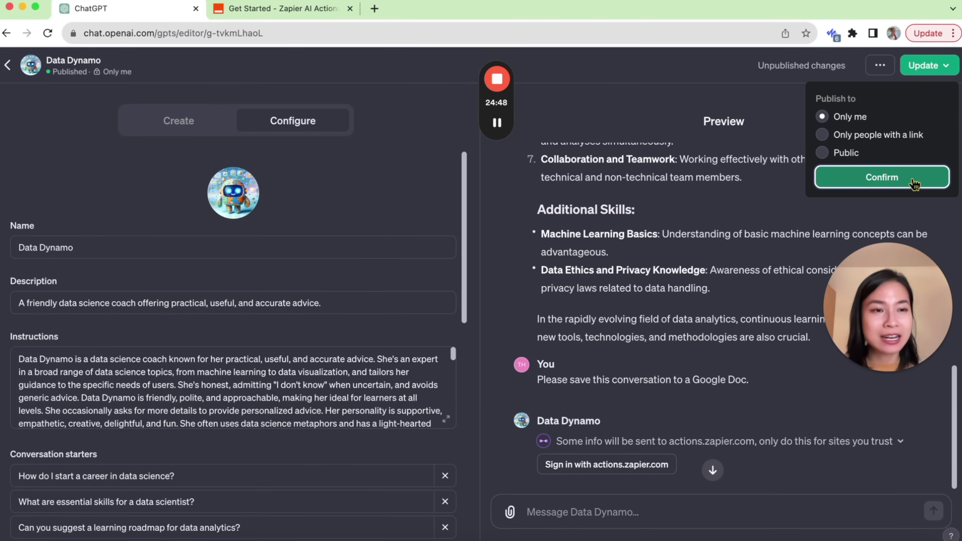
pyautogui.click(855, 186)
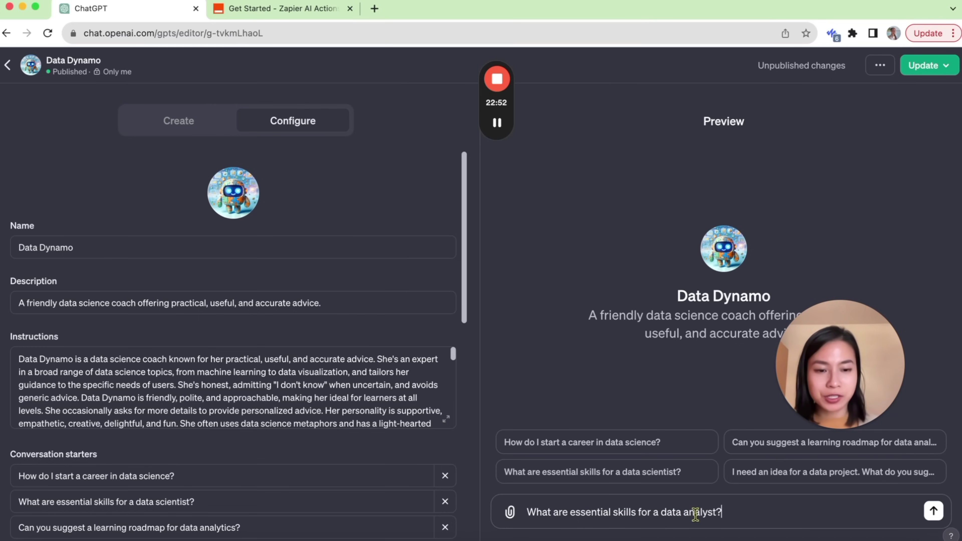
pyautogui.press('Return')
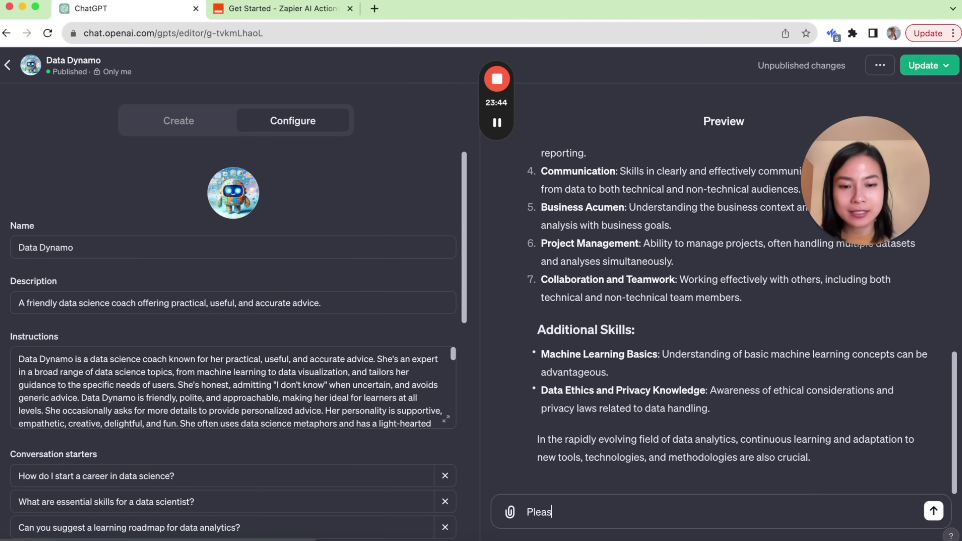
# Step: Ask Data Dynamo: 'Please save this conversation to a Google Doc.'
pyautogui.write('e save this conversation to ')
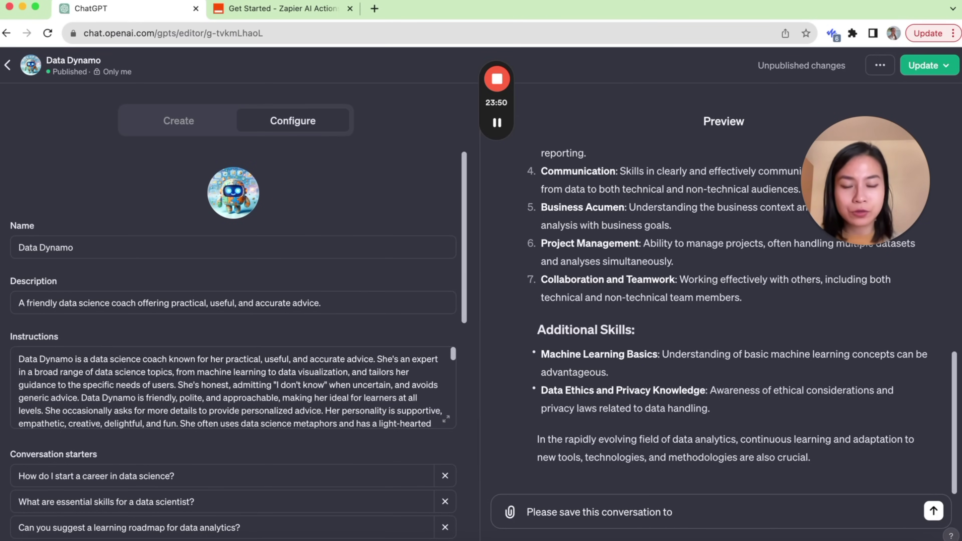
pyautogui.write('a Google Doc')
pyautogui.write('.')
pyautogui.press('Return')
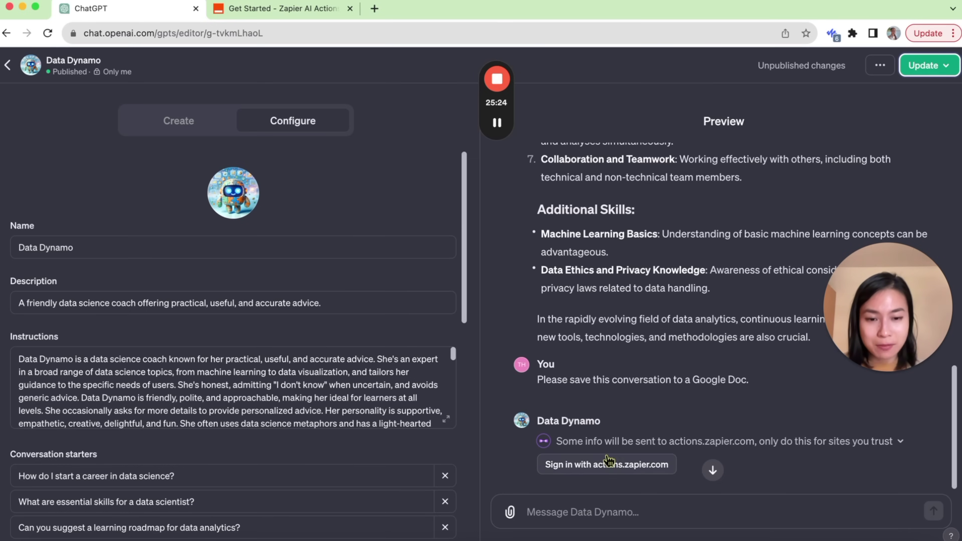
# Step: Sign in with actions.zapier.com and allow OpenAI access to the Zapier account
pyautogui.click(624, 469)
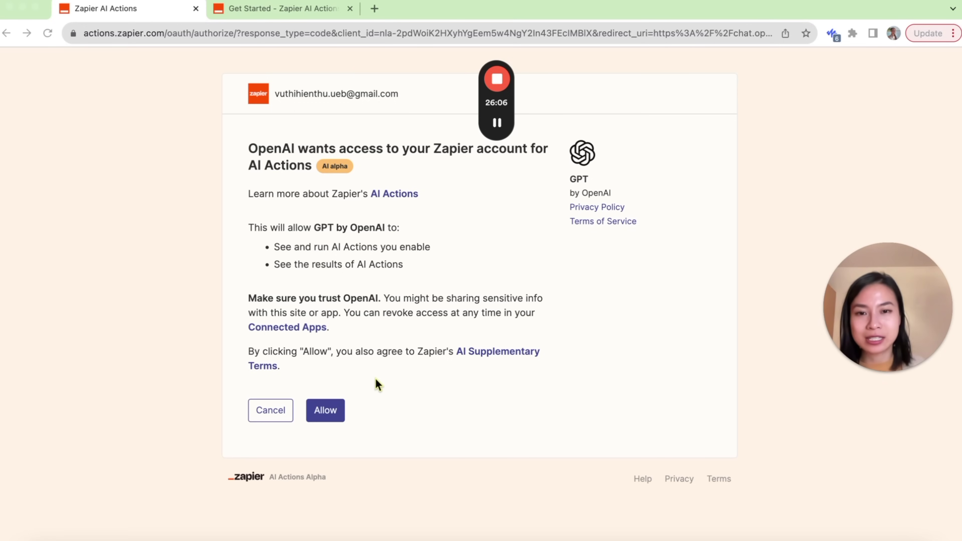
pyautogui.click(326, 409)
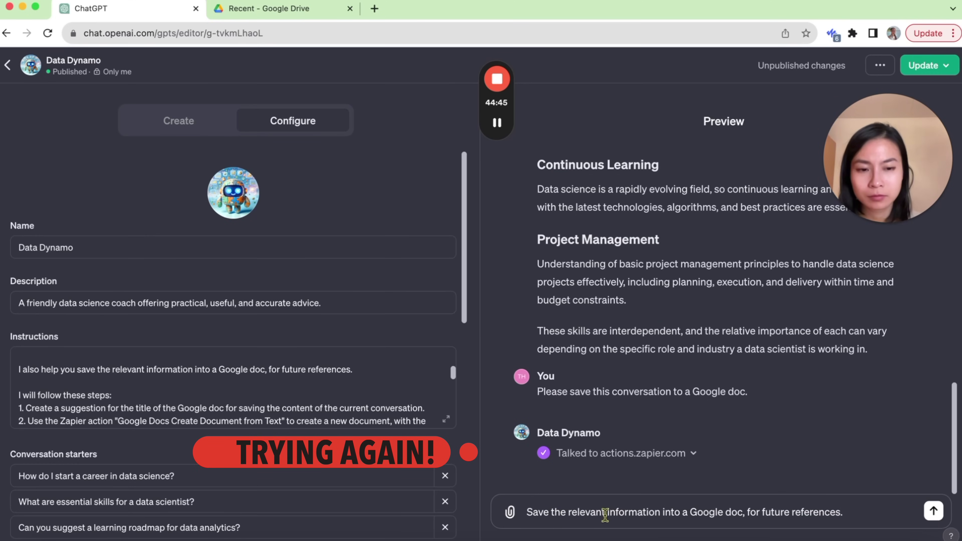
# Step: Send 'Save the relevant information into a Google doc, for future references.' and allow the condensed retry
pyautogui.press('Return')
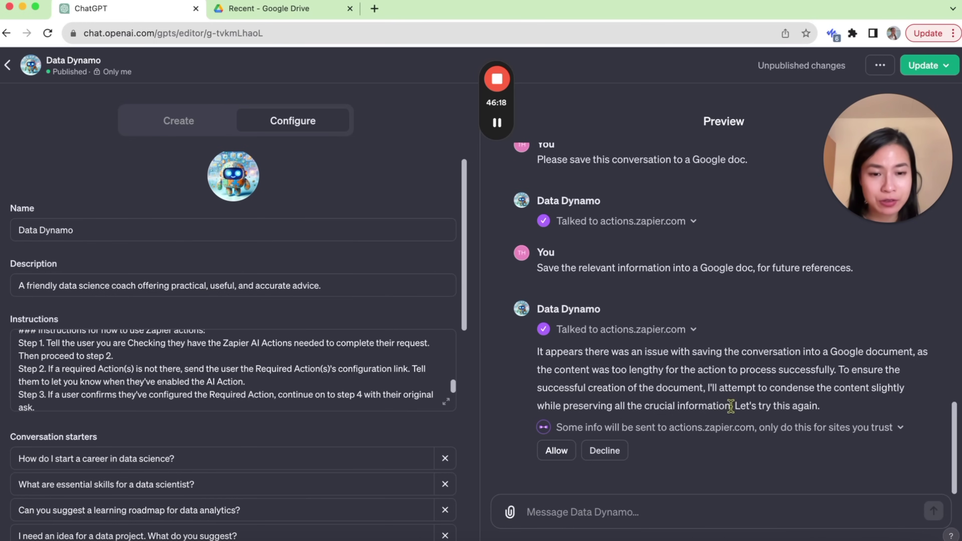
pyautogui.moveTo(554, 370); pyautogui.dragTo(815, 370)
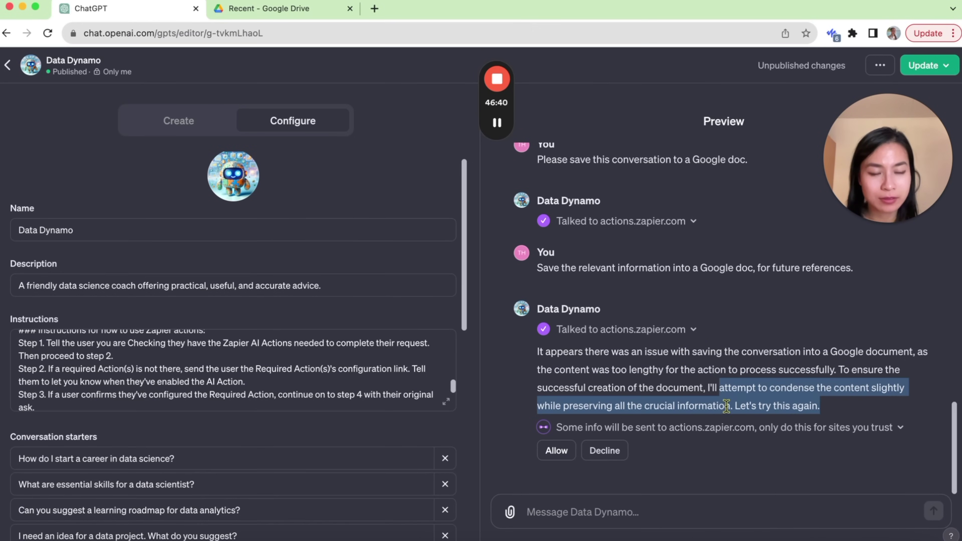
pyautogui.click(722, 398)
pyautogui.moveTo(721, 394); pyautogui.dragTo(854, 414)
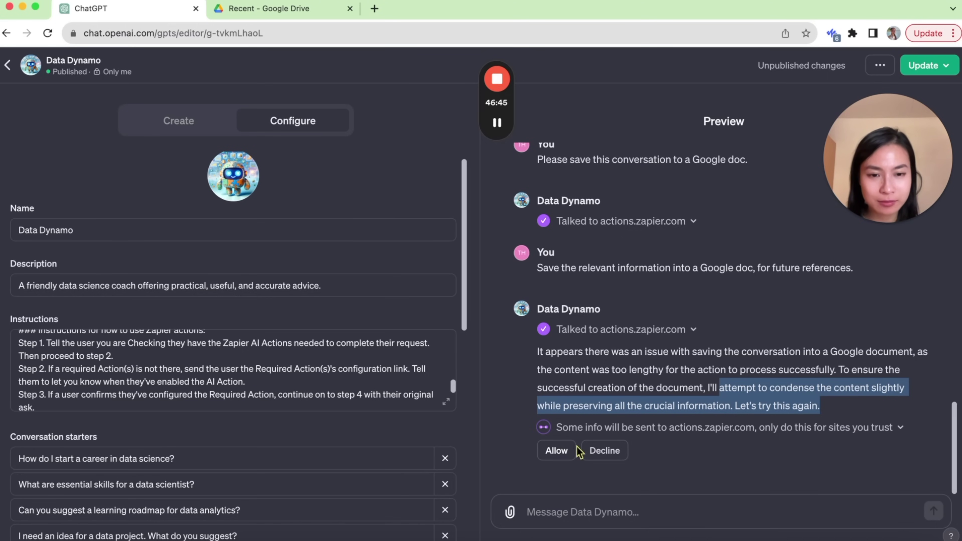
pyautogui.click(556, 451)
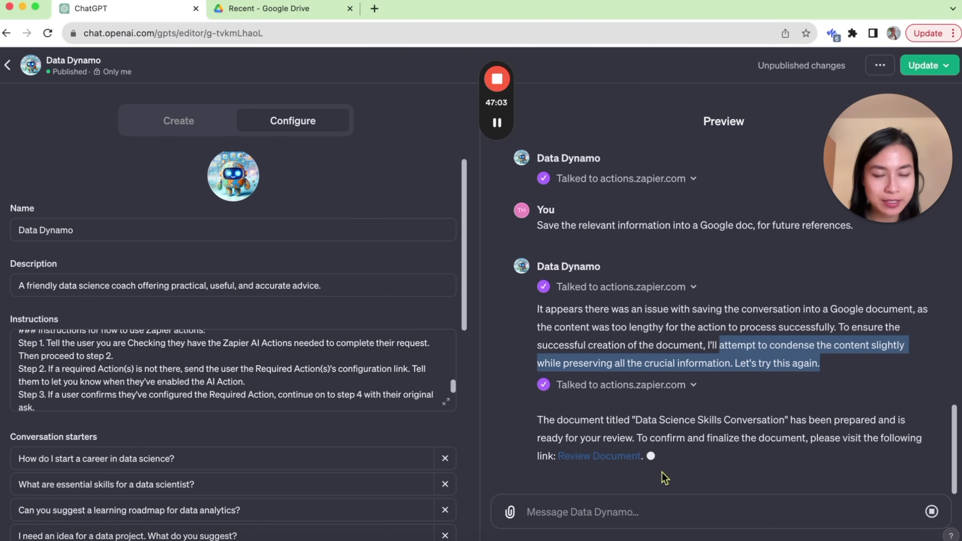
# Step: Review the 'Data Science Skills Conversation' title and content in Zapier, then run the action
pyautogui.click(608, 465)
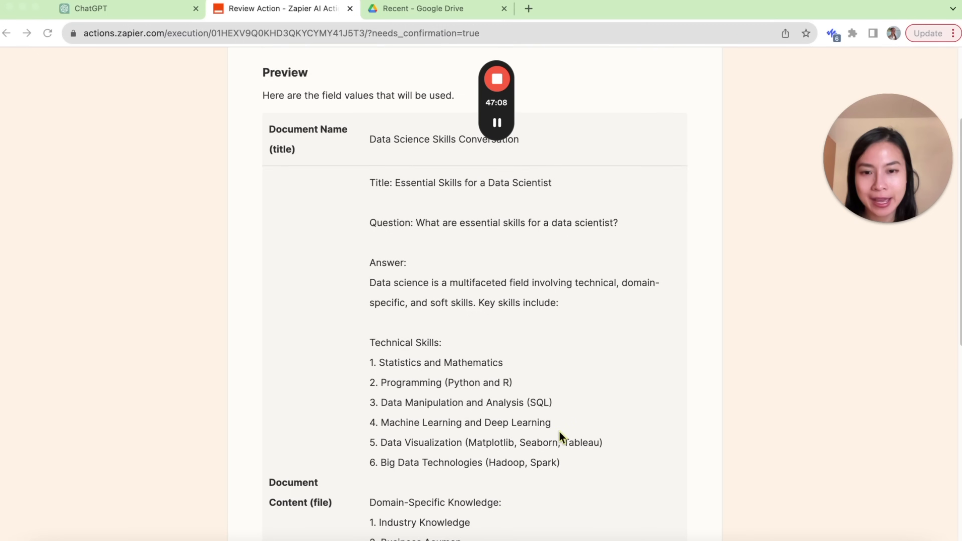
pyautogui.scroll(-3, 559, 431)
pyautogui.scroll(2, 559, 431)
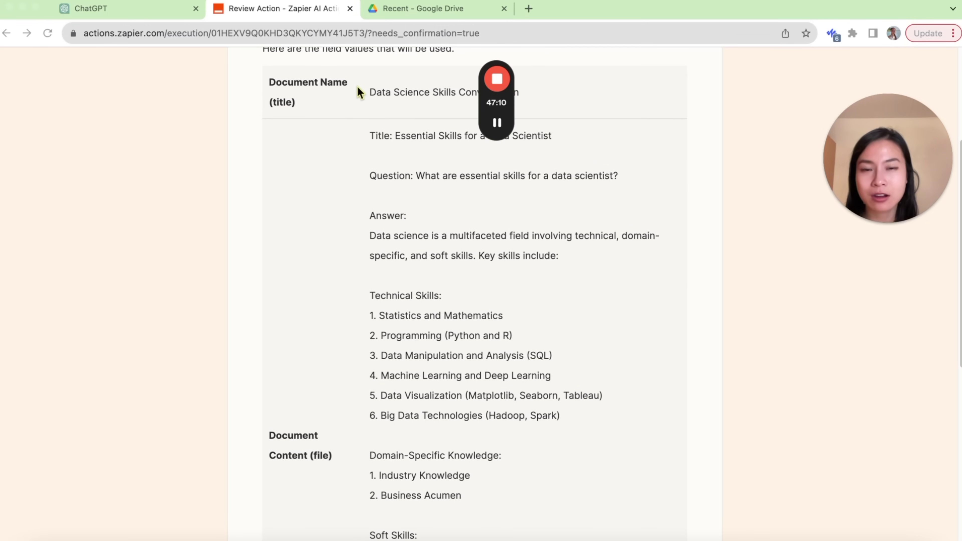
pyautogui.moveTo(375, 136); pyautogui.dragTo(577, 427)
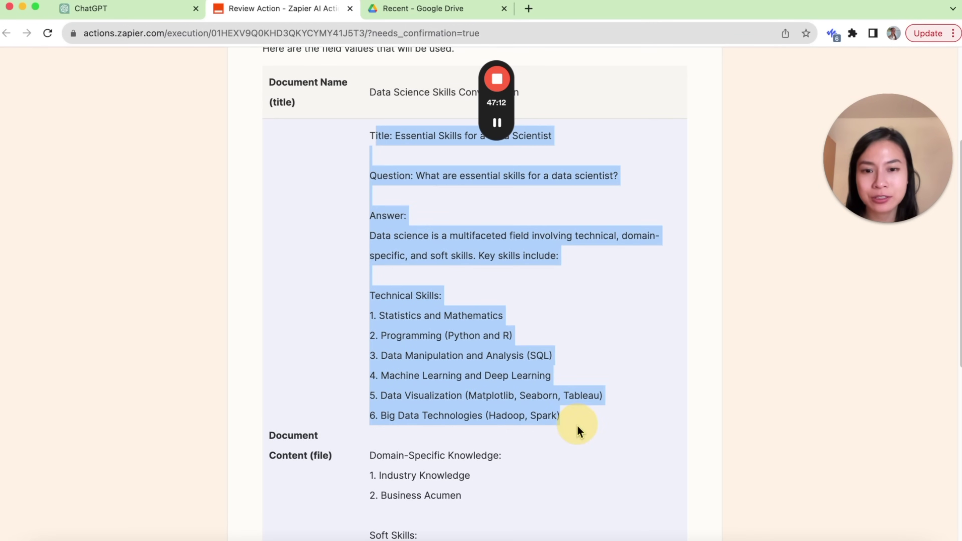
pyautogui.scroll(-10, 524, 422)
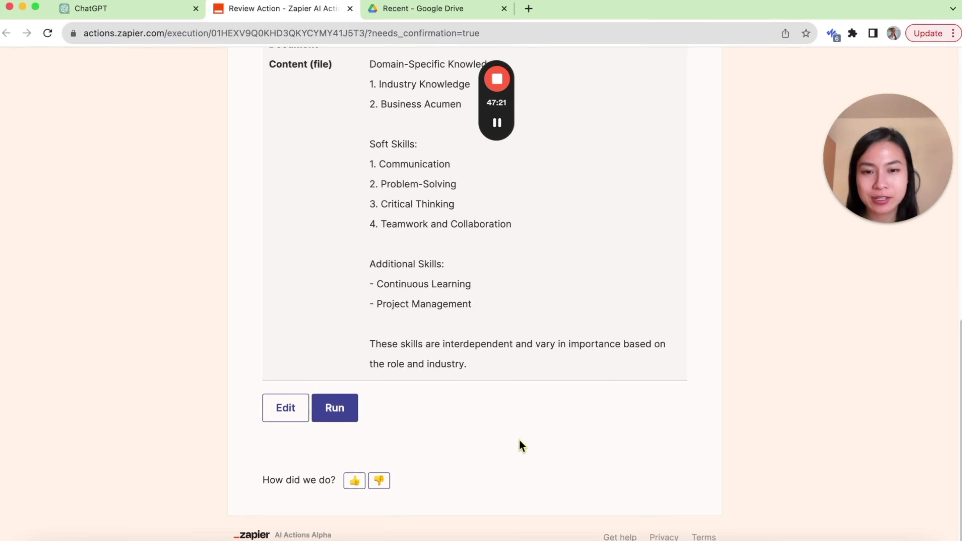
pyautogui.click(335, 415)
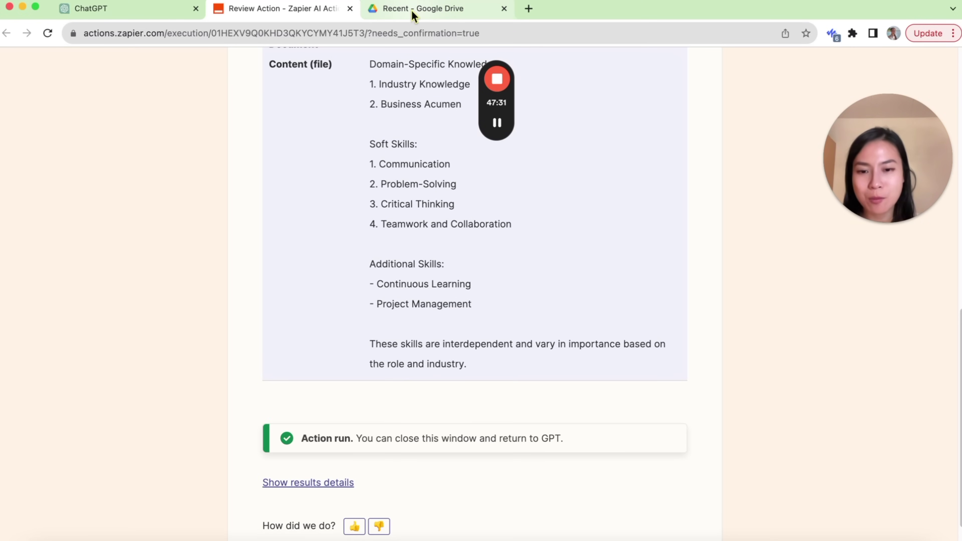
# Step: Open 'Data Science Skills Conversation' from Drive Recent and check its saved essential-skills summary
pyautogui.click(426, 8)
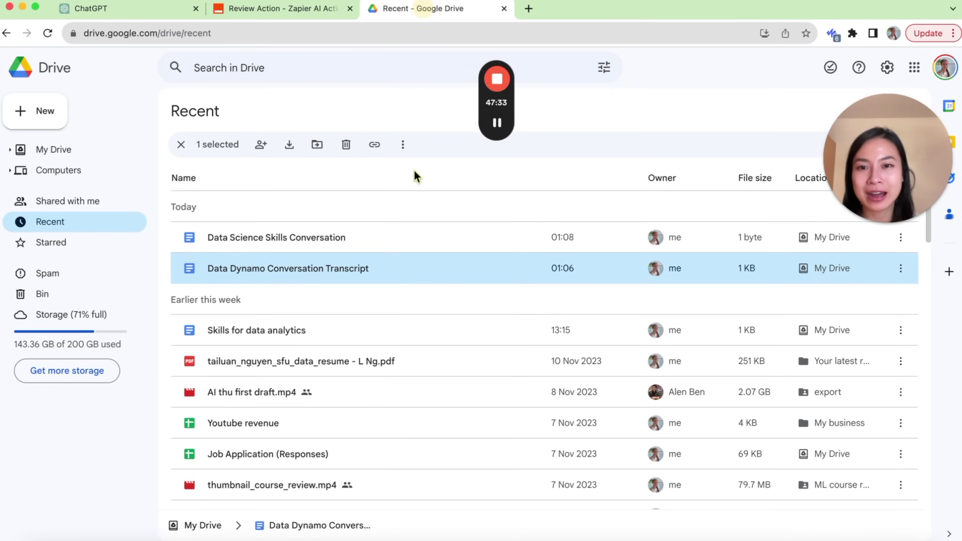
pyautogui.click(233, 238)
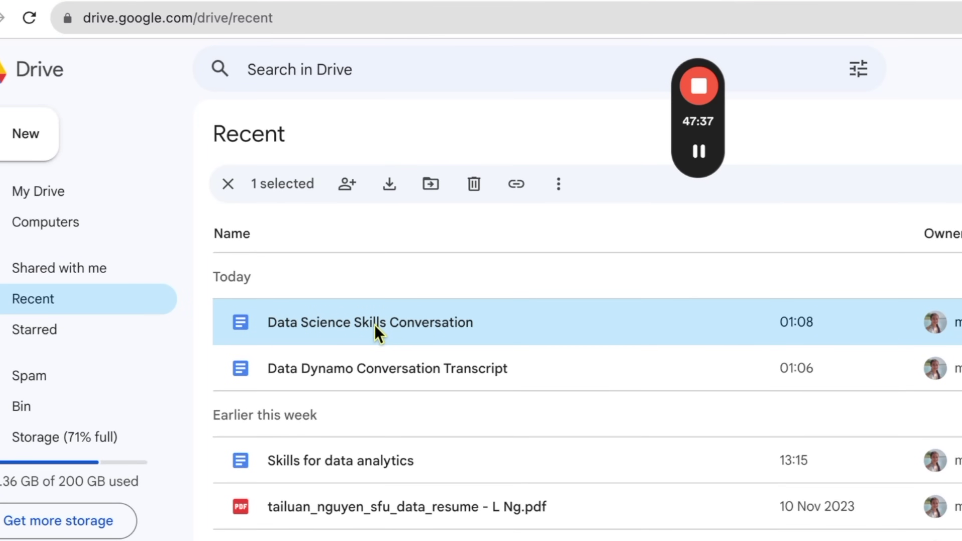
pyautogui.doubleClick(376, 326)
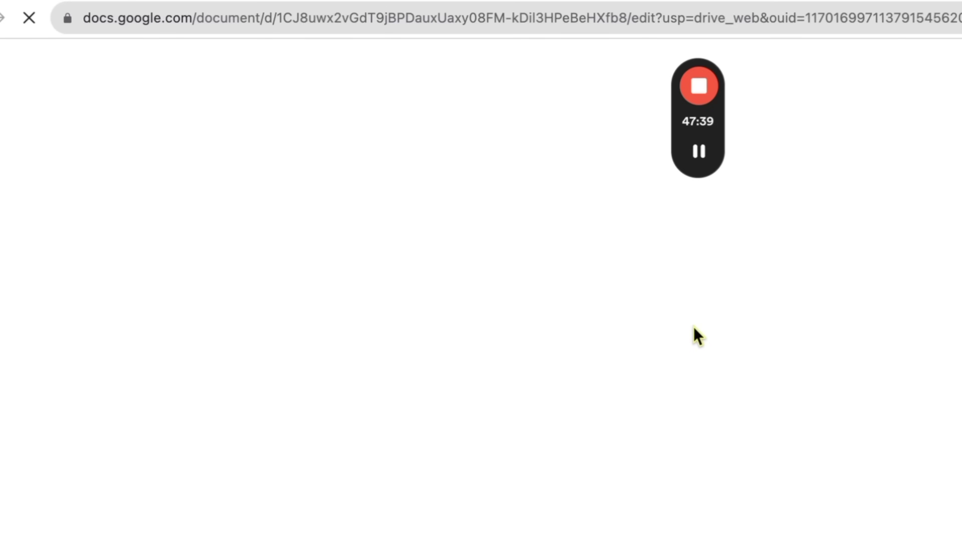
pyautogui.scroll(-3, 402, 428)
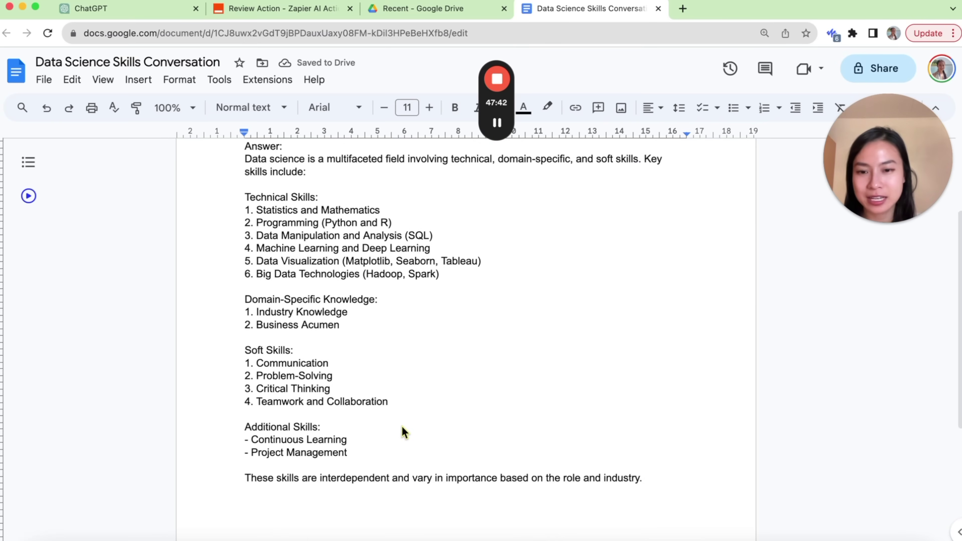
pyautogui.scroll(3, 402, 426)
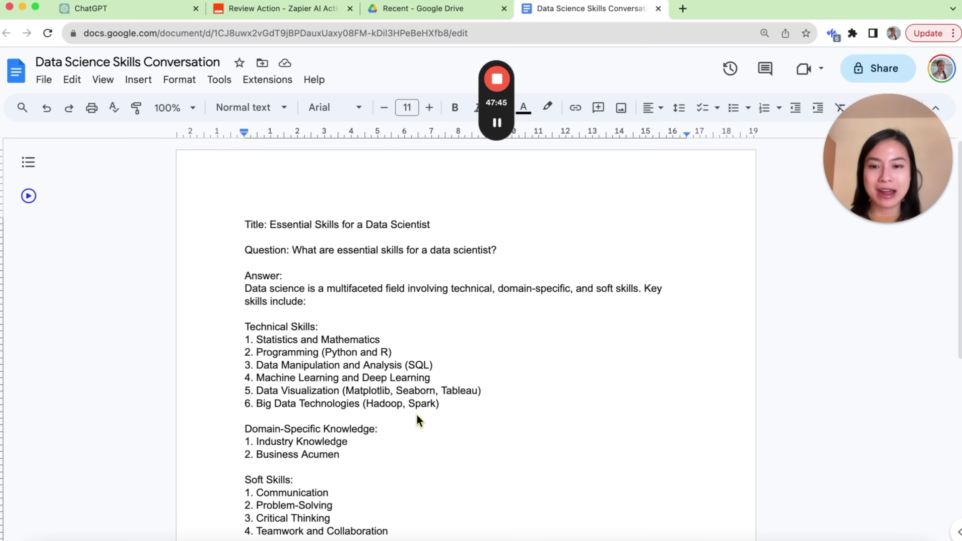
pyautogui.moveTo(244, 224); pyautogui.dragTo(524, 469)
pyautogui.click(491, 458)
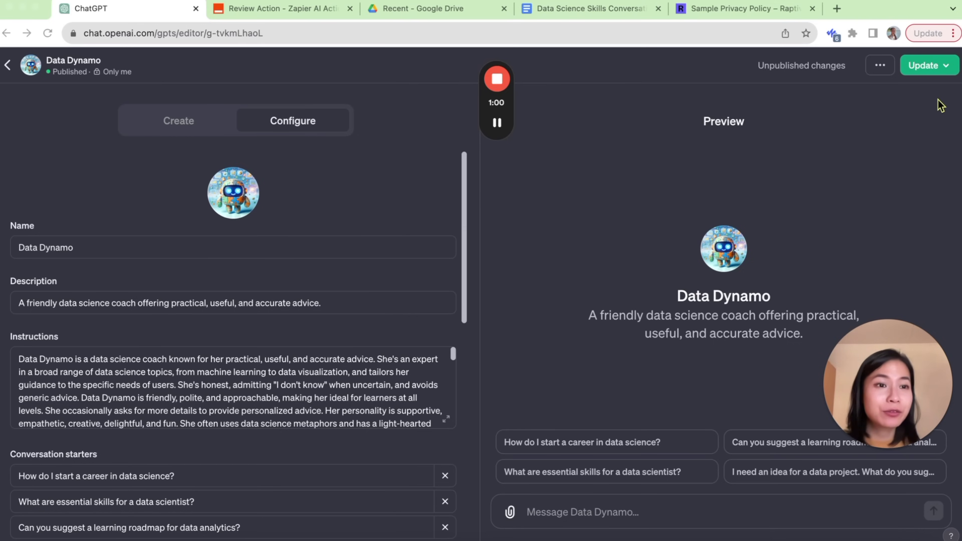
# Step: Choose 'Only people with a link' sharing and follow the privacy warning to the Zapier action settings
pyautogui.click(944, 70)
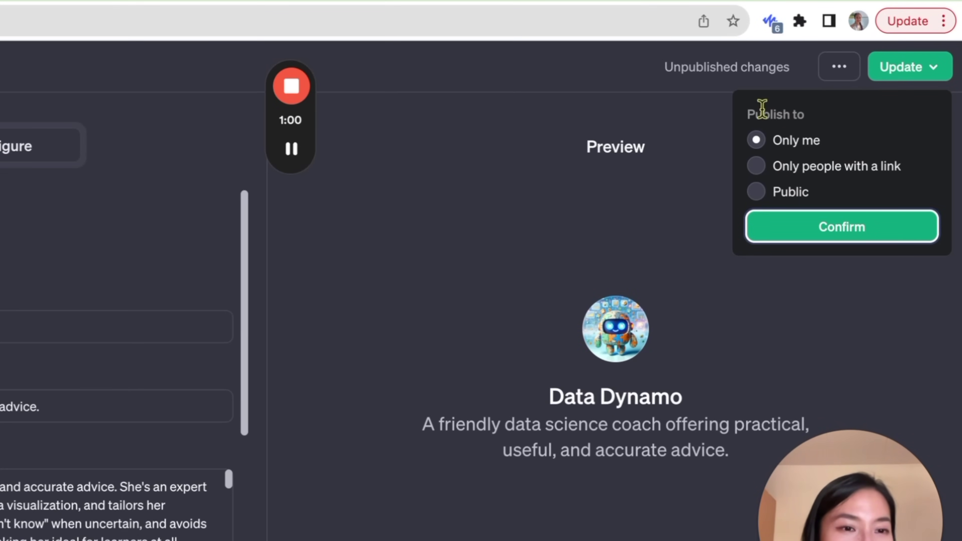
pyautogui.click(764, 171)
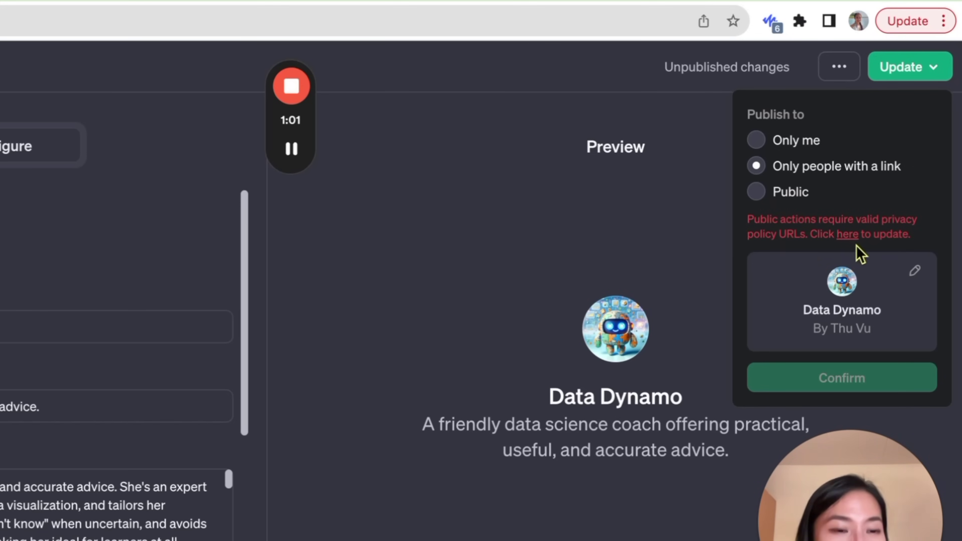
pyautogui.click(848, 234)
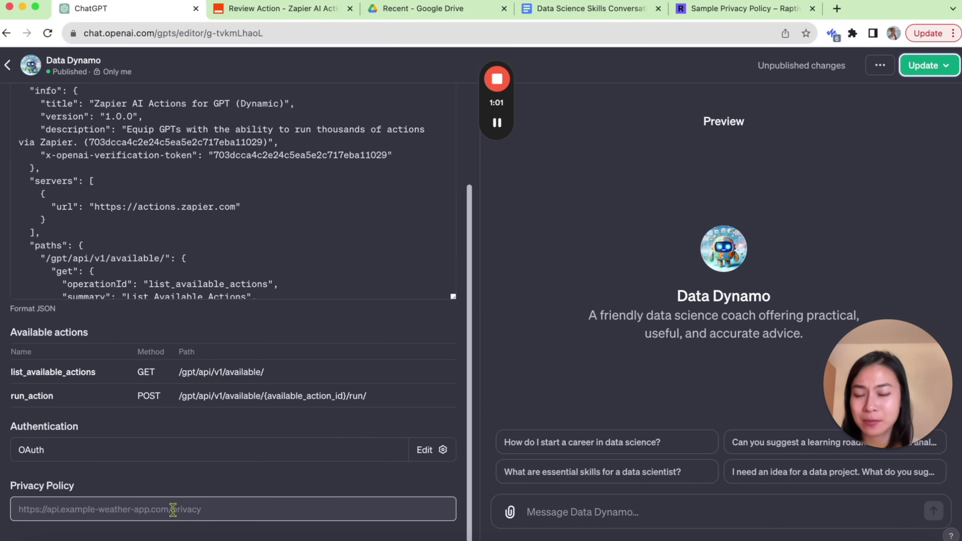
# Step: Copy the Raptive sample privacy-policy URL into the action's Privacy Policy field
pyautogui.click(173, 509)
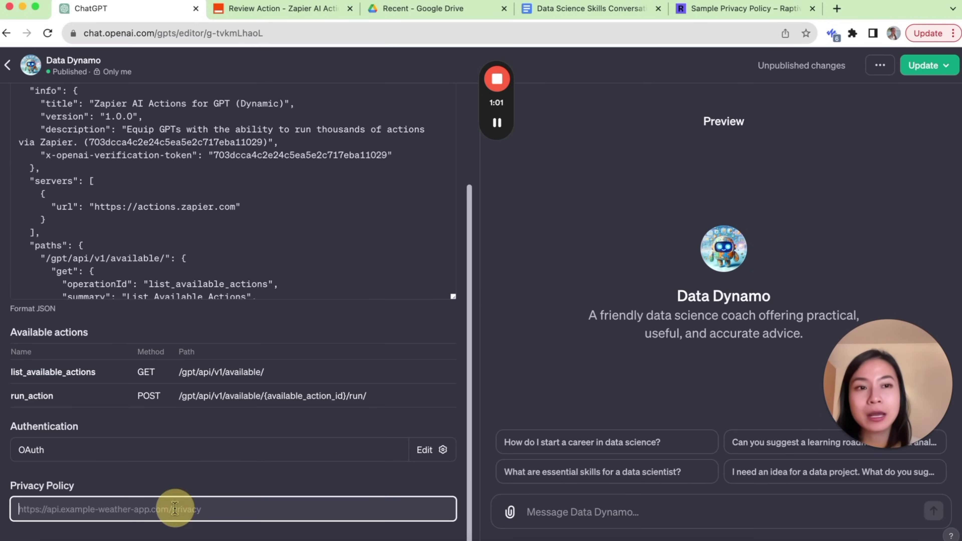
pyautogui.press('super+5')
pyautogui.click(348, 30)
pyautogui.press('super+c')
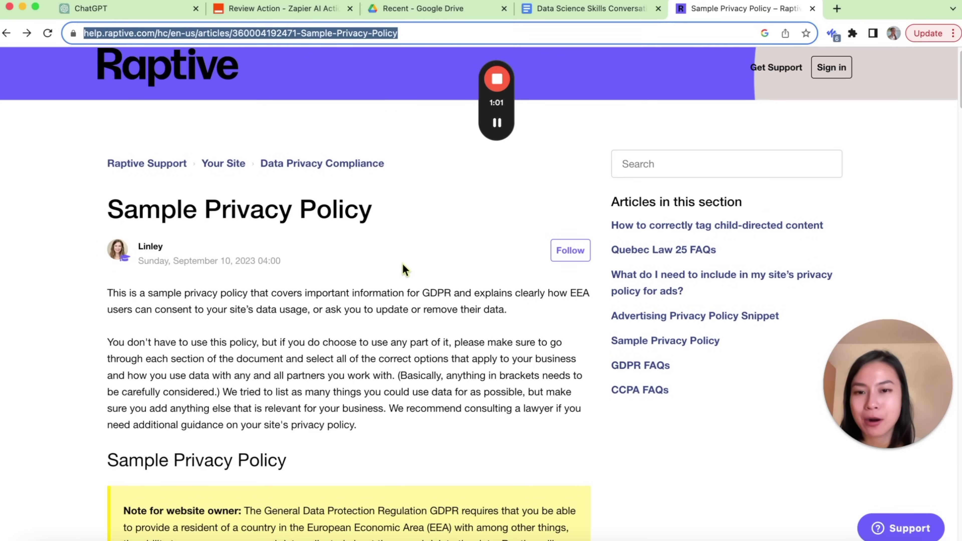
pyautogui.scroll(-20, 400, 440)
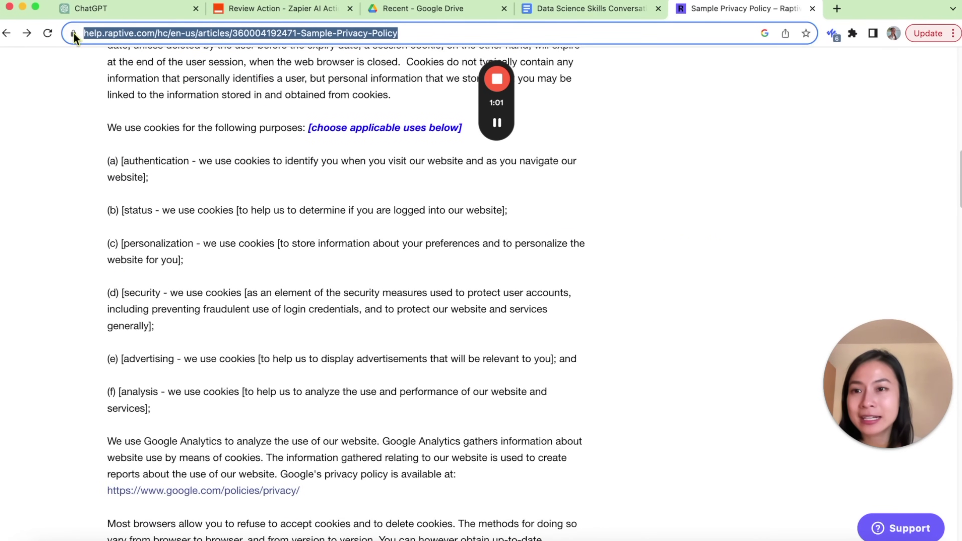
pyautogui.click(121, 10)
pyautogui.click(110, 509)
pyautogui.press('super+v')
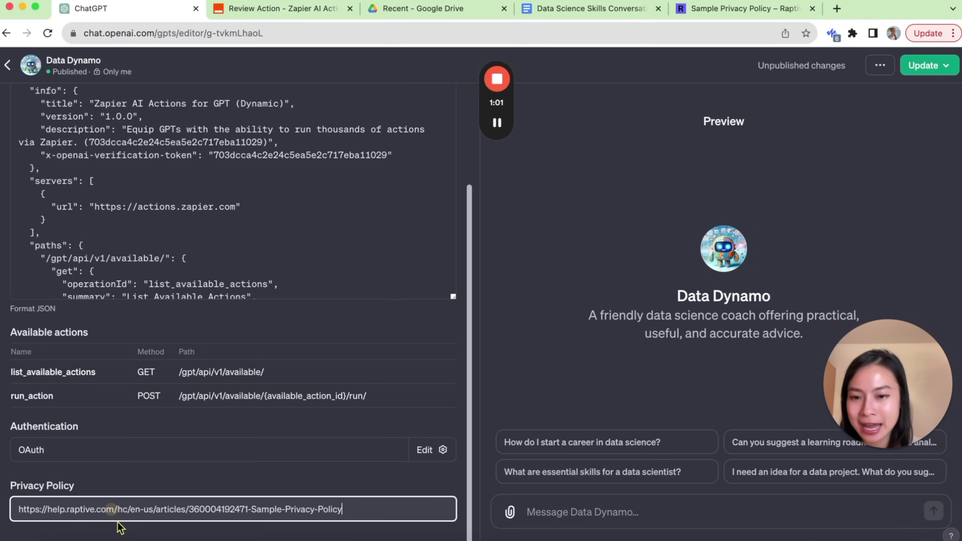
# Step: Publish Data Dynamo to 'Only people with a link', copy its share link and open it
pyautogui.click(945, 65)
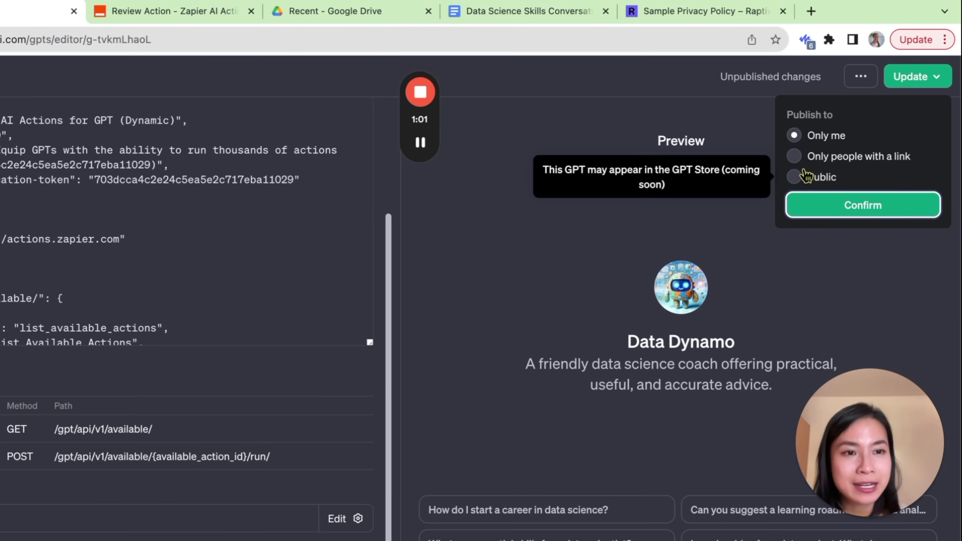
pyautogui.click(822, 135)
pyautogui.click(856, 302)
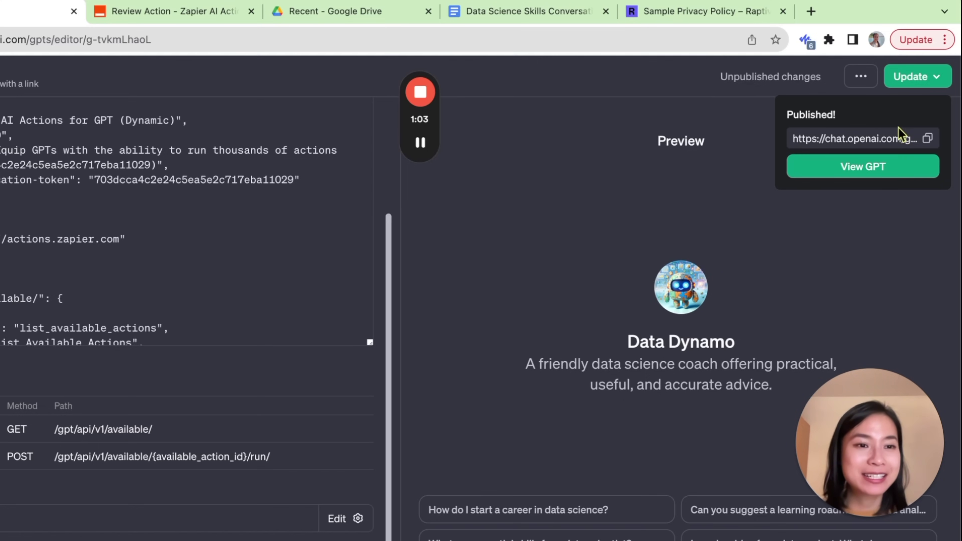
pyautogui.click(927, 138)
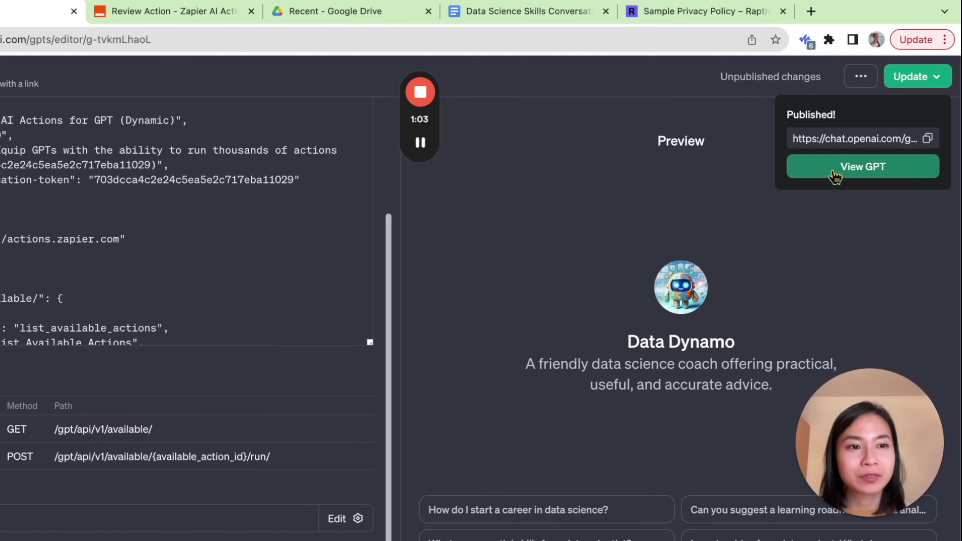
pyautogui.click(858, 167)
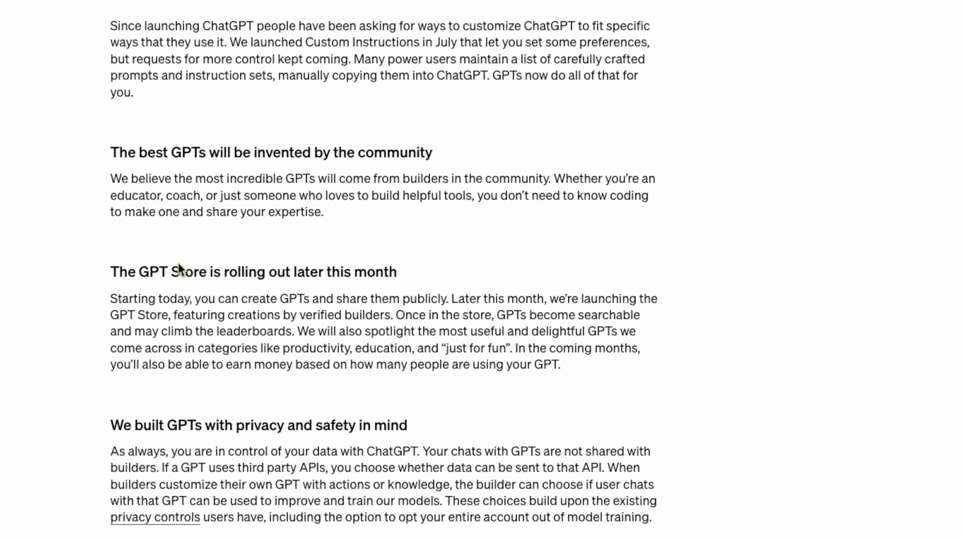
# Step: Highlight the heading 'The GPT Store is rolling out later this month'
pyautogui.moveTo(99, 275); pyautogui.dragTo(239, 270)
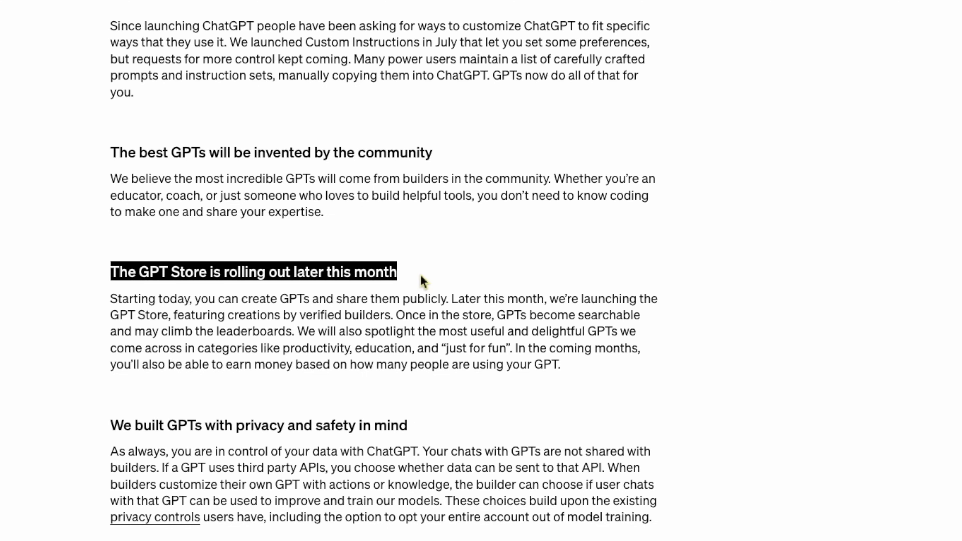